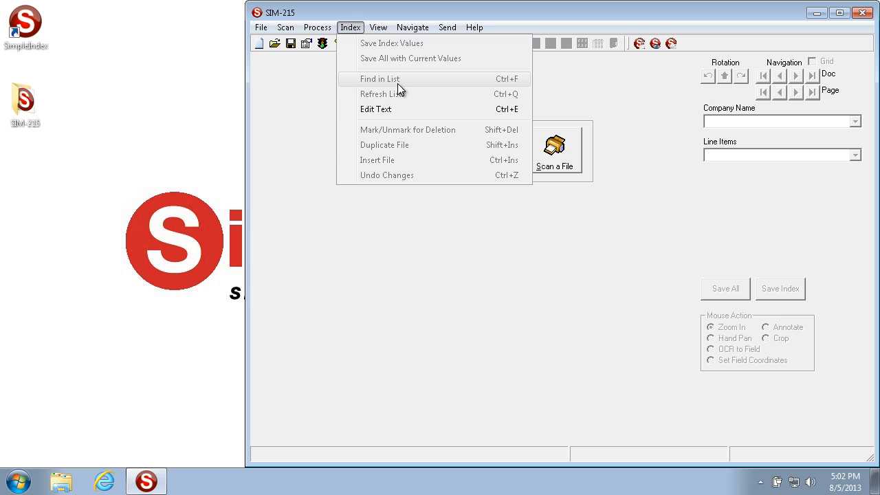
Run the SIM-215 job to load its sample pages for indexing.
left_click(277, 91)
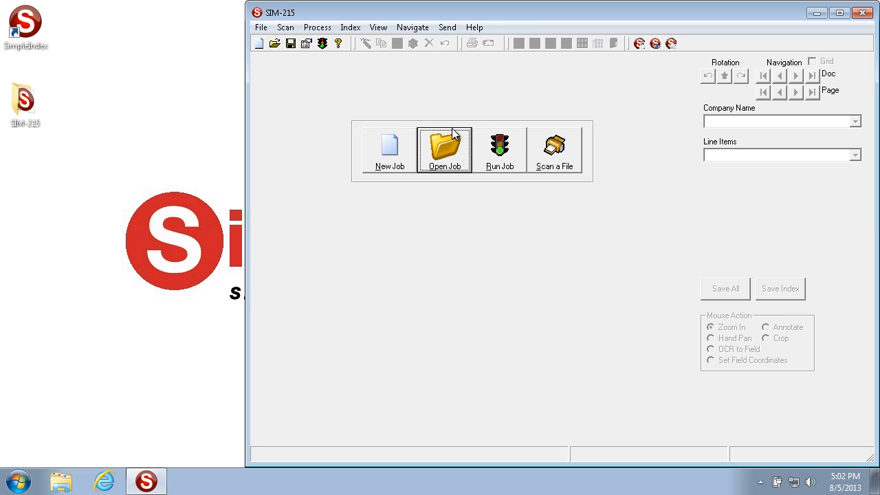
left_click(500, 150)
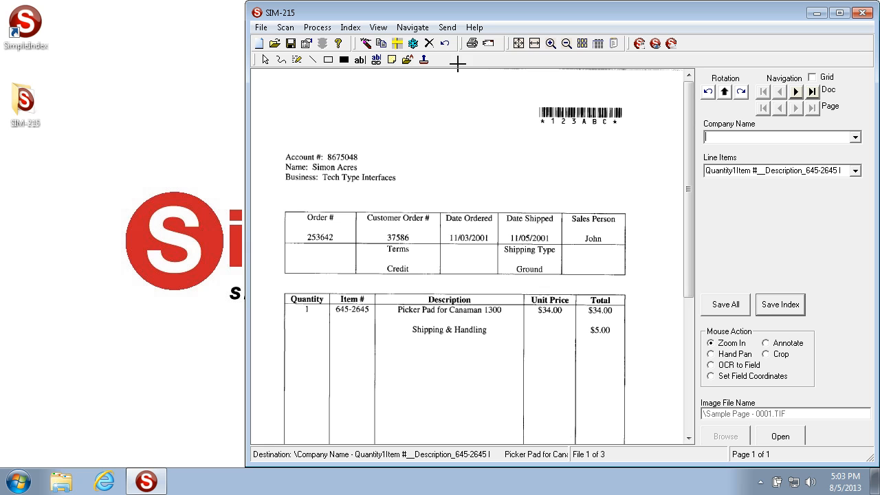
left_click(352, 27)
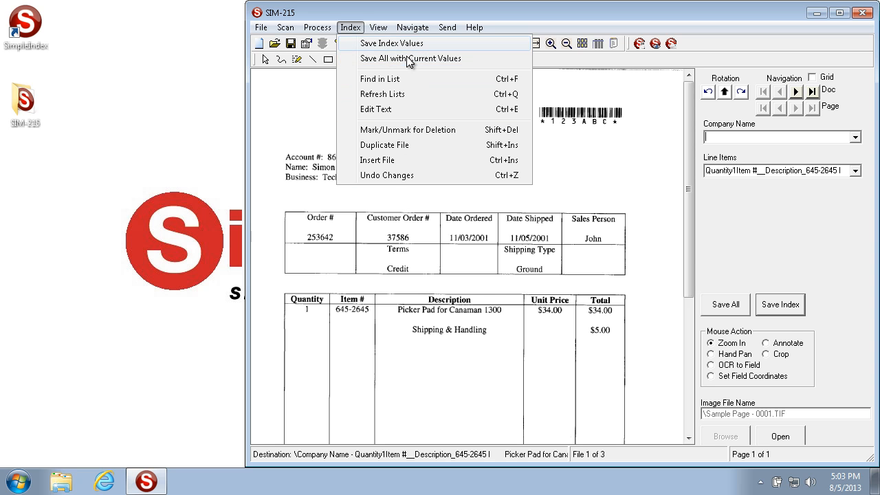
left_click(776, 227)
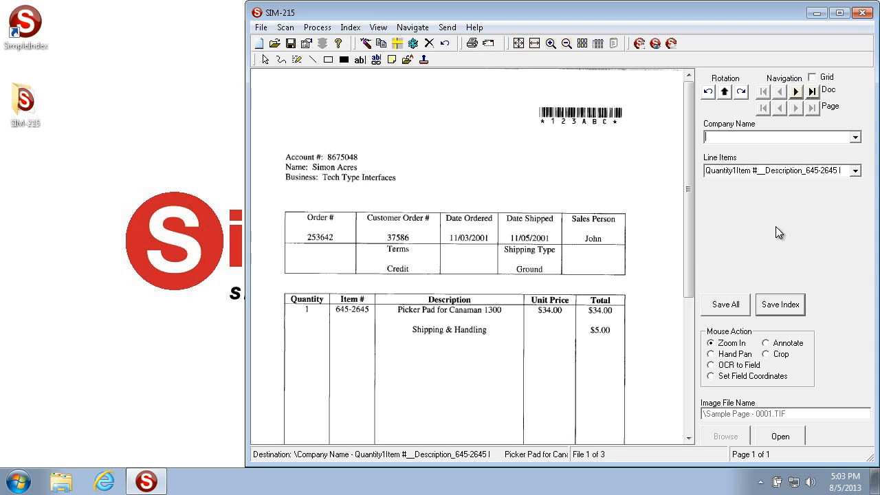
left_click(350, 29)
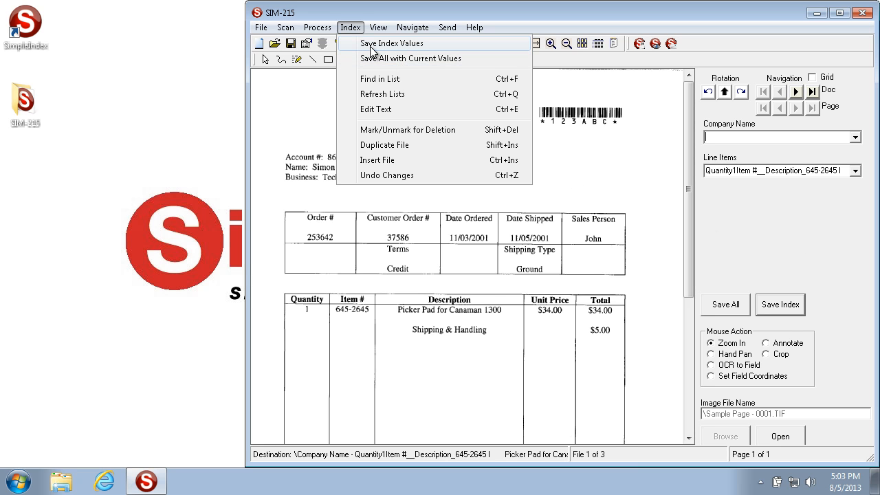
left_click(723, 226)
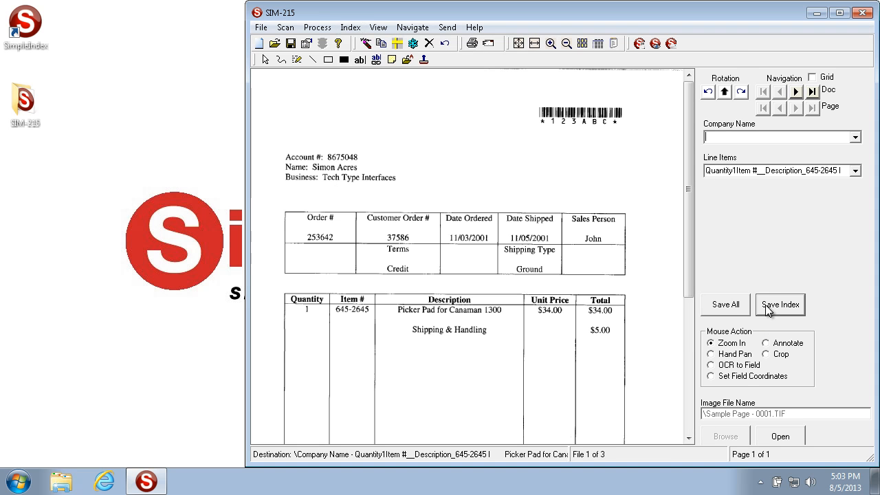
left_click(350, 27)
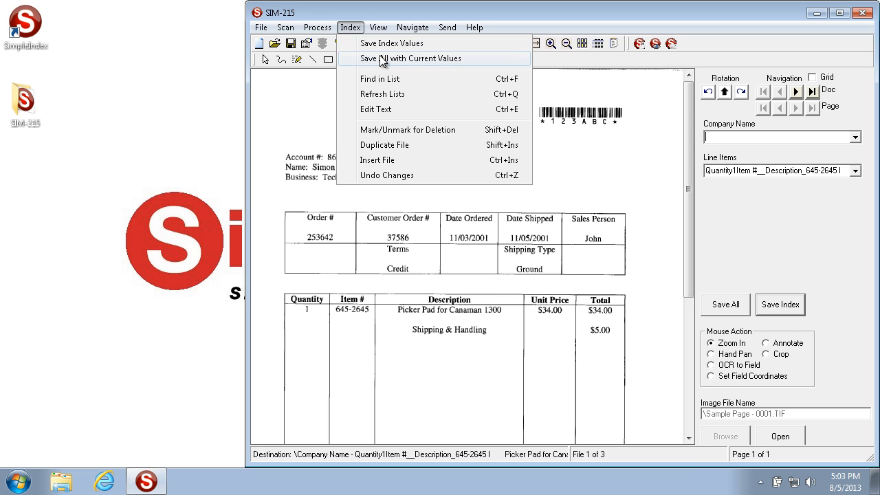
left_click(786, 204)
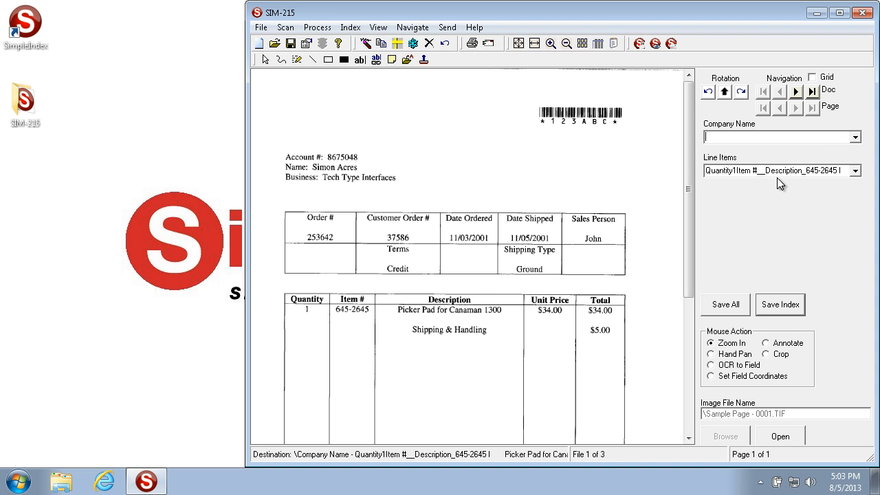
Set the first document's Company Name to Document Giant and save its index values.
left_click(857, 138)
left_click(743, 157)
left_click(776, 303)
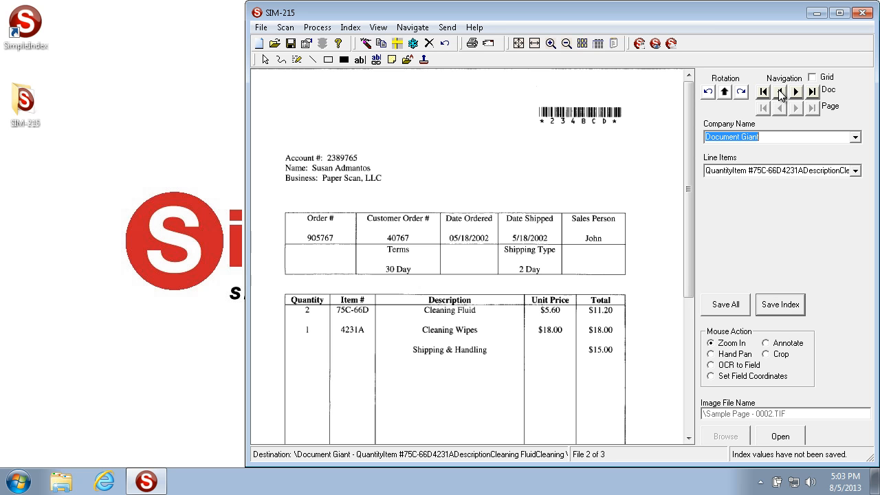
Return to the first document and save its index values again with the Save Index Values command.
left_click(781, 92)
left_click(792, 137)
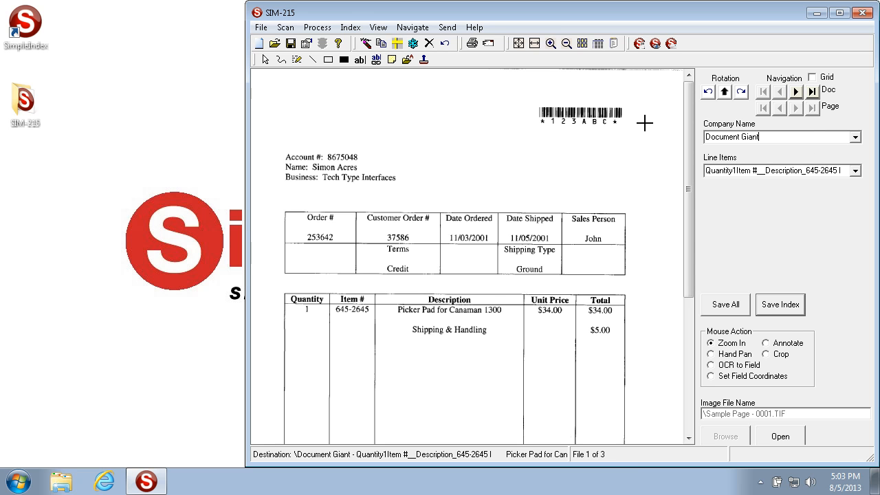
left_click(348, 30)
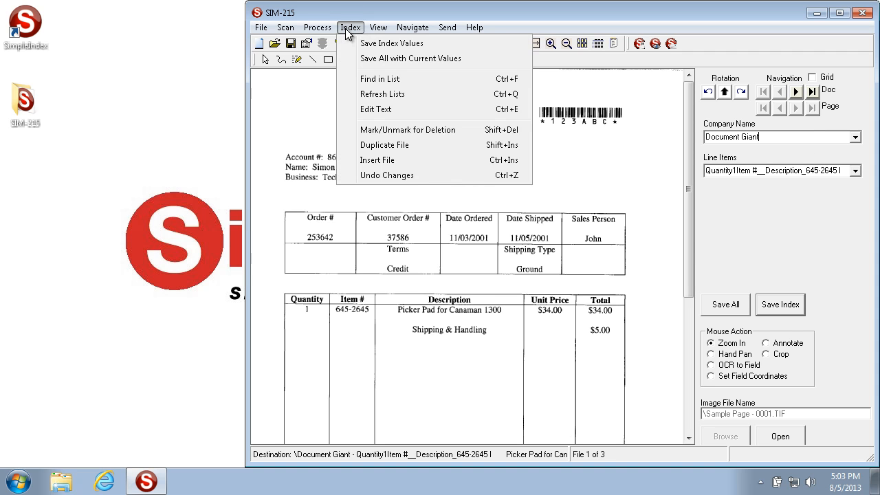
left_click(383, 44)
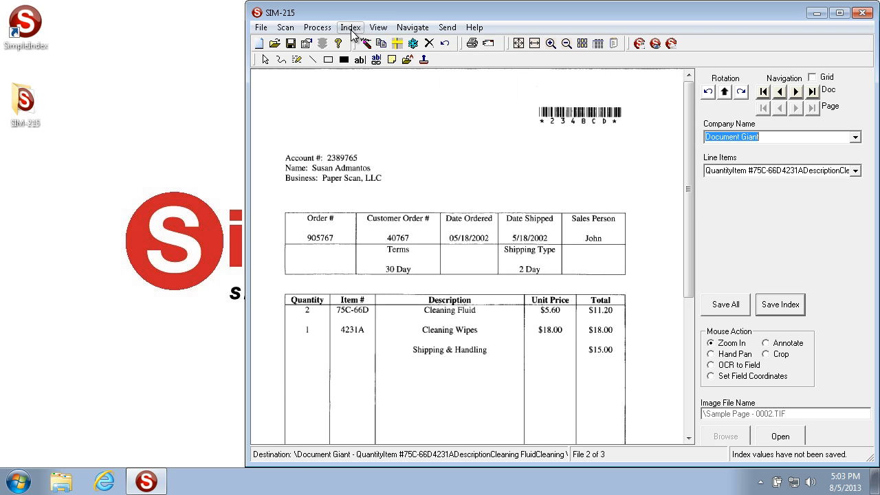
Save all remaining documents with their current index values and finish the batch.
left_click(344, 27)
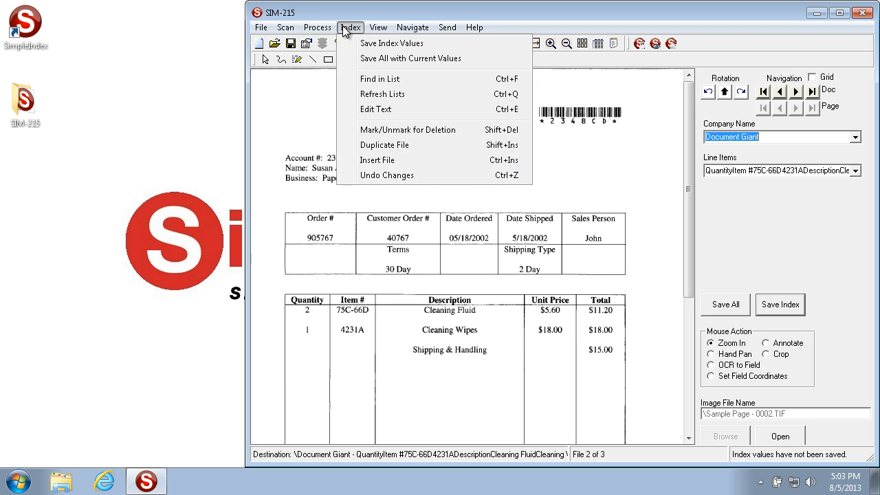
left_click(370, 55)
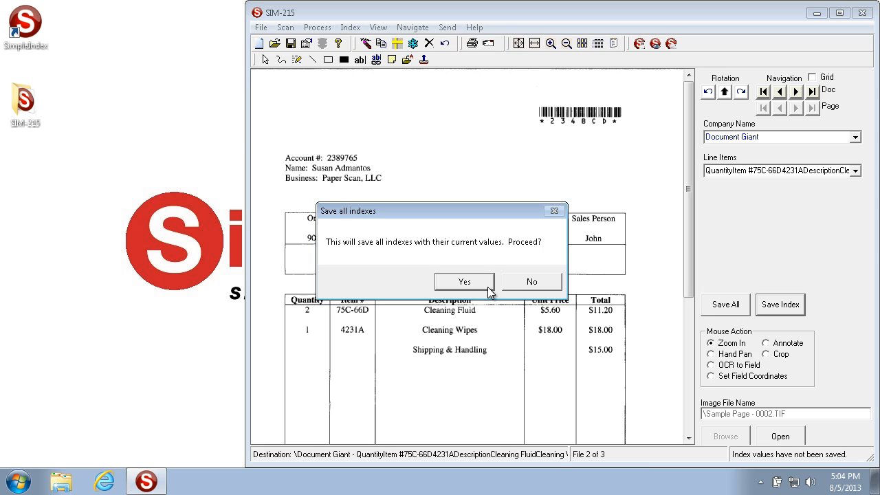
left_click(438, 281)
left_click(427, 282)
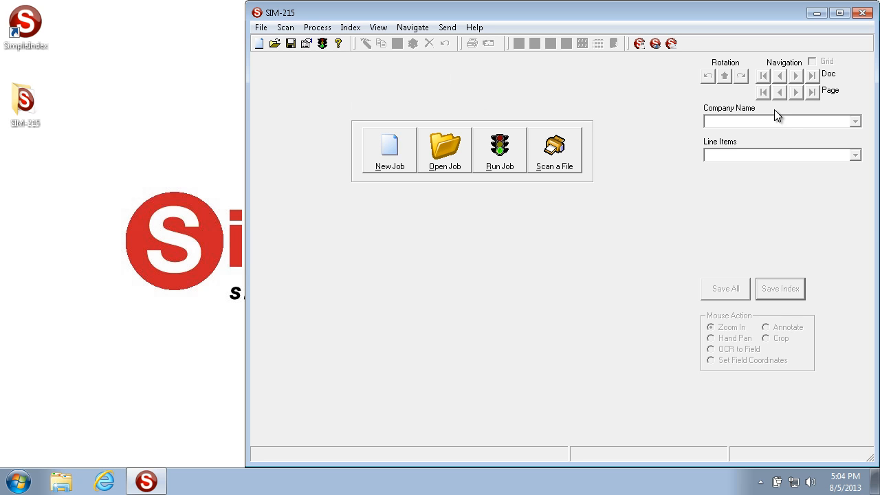
Run the job again and look through the available values in the Company Name list.
left_click(494, 157)
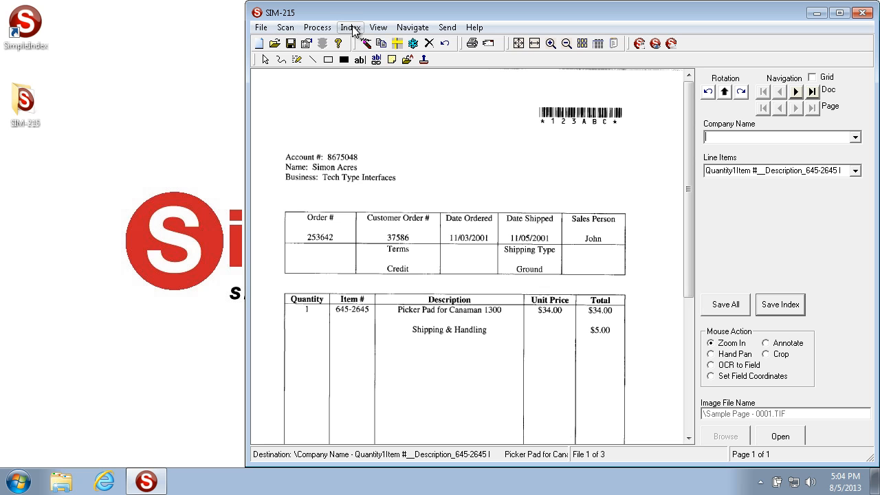
left_click(350, 28)
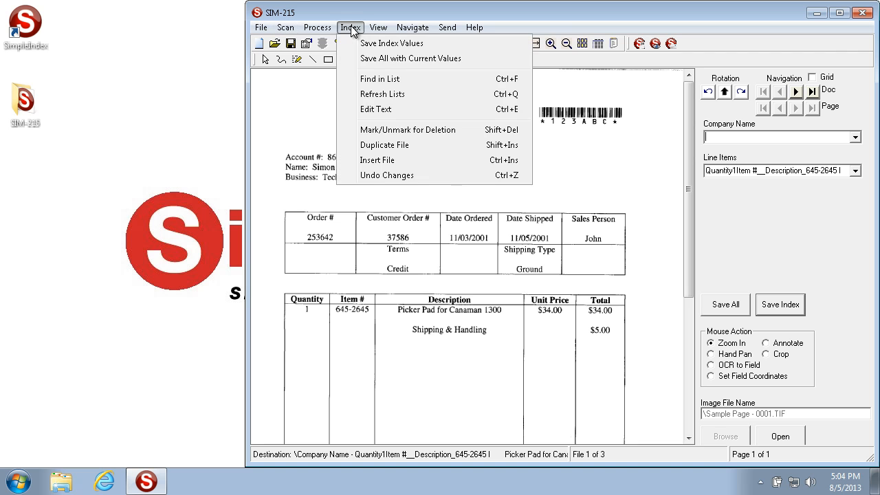
left_click(429, 78)
left_click(856, 138)
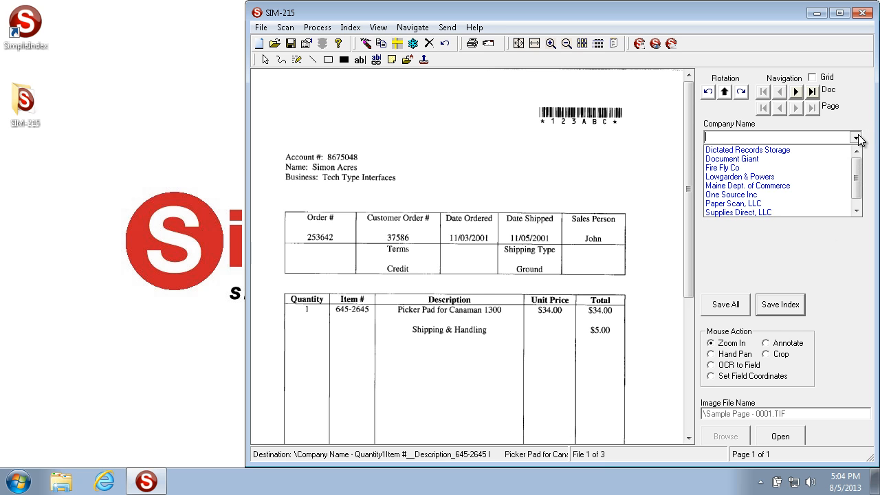
mouse_move(858, 187)
left_mouse_down()
mouse_move(859, 203)
mouse_move(859, 175)
left_mouse_up()
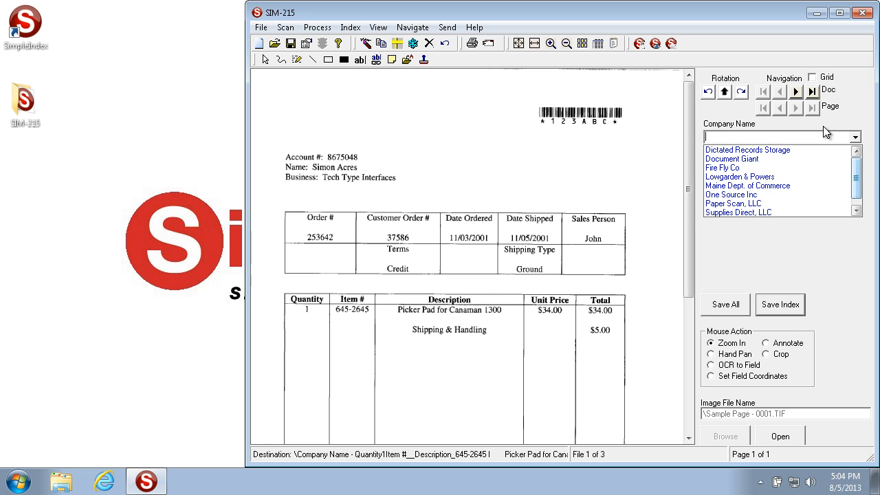
left_click(856, 137)
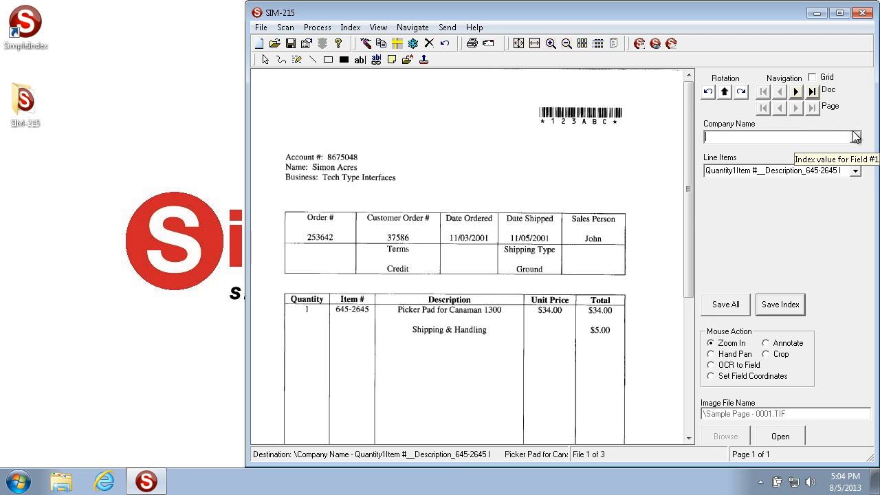
left_click(857, 138)
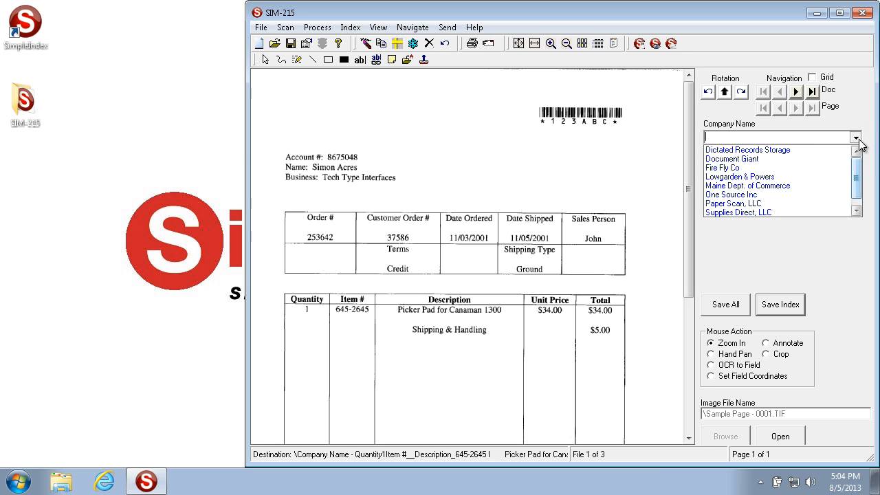
Enter "Te" as the Company Name to autocomplete Tech Type Interfaces, and clear the field again.
left_click(778, 138)
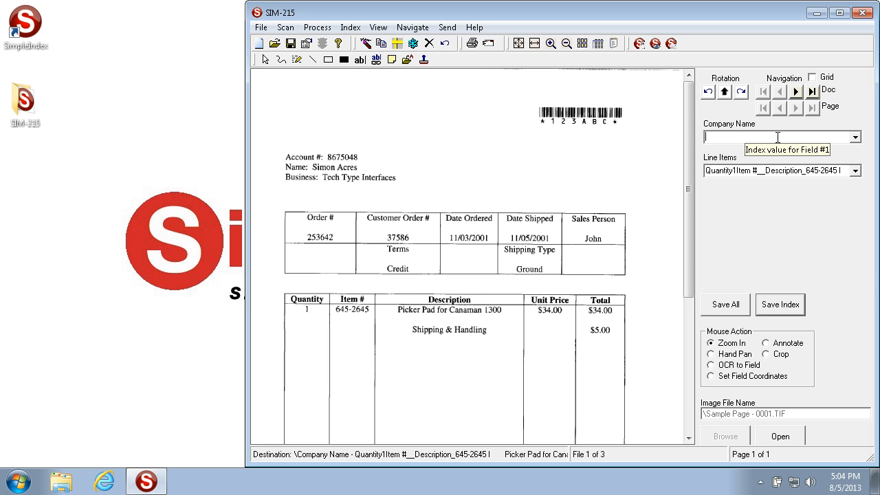
type("Tech Type Interfaces")
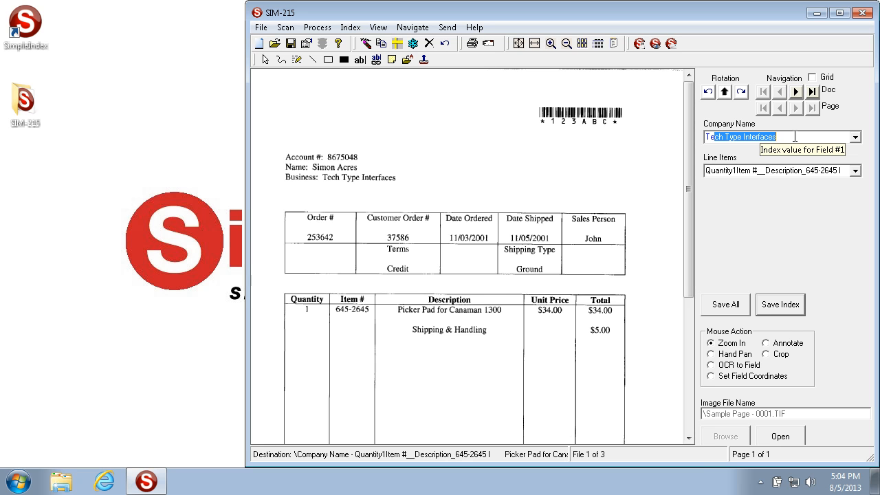
left_click_drag(795, 137, 548, 104)
key("Delete")
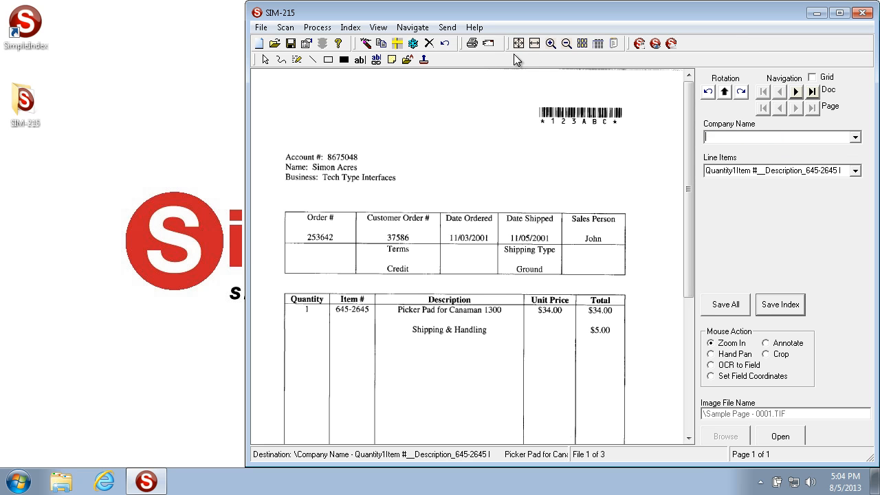
Use Find in List with the search text "type" to fill in the Company Name, and check the selected list entry.
left_click(350, 28)
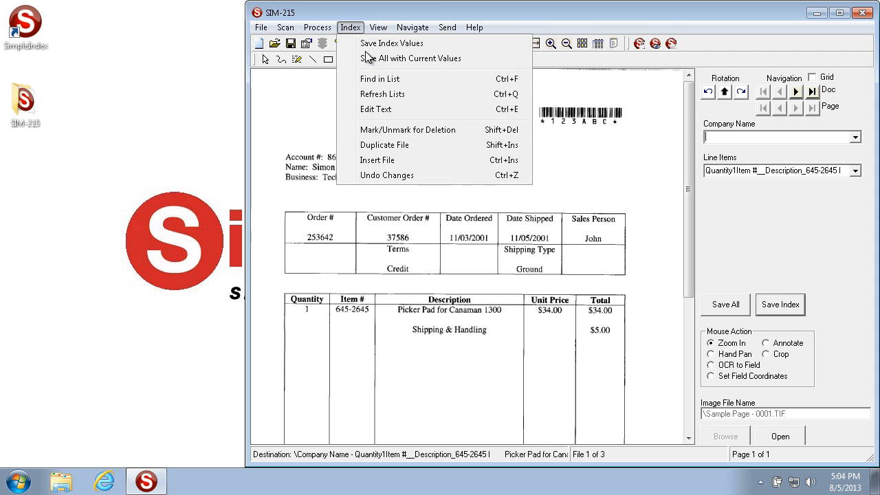
left_click(415, 80)
type("type")
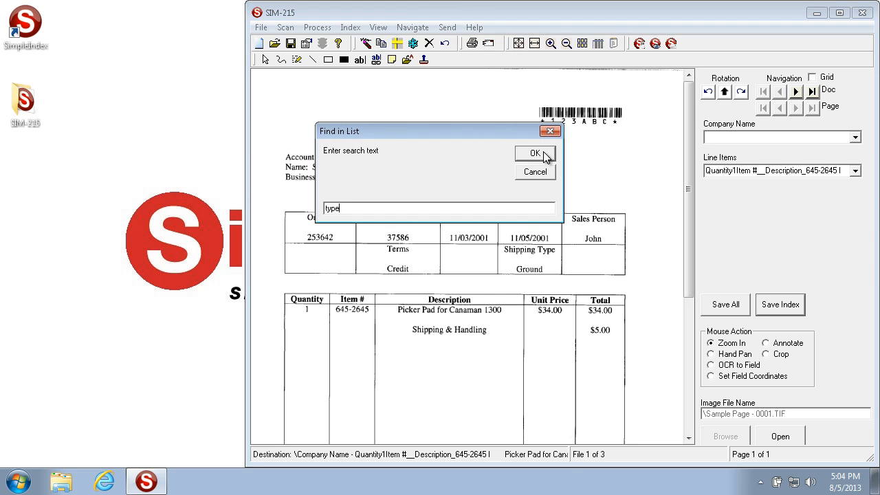
left_click(542, 153)
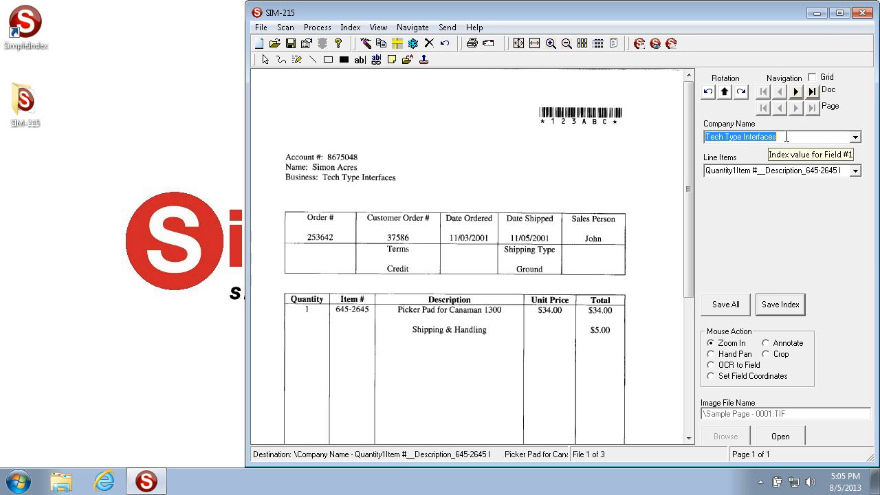
left_click(856, 137)
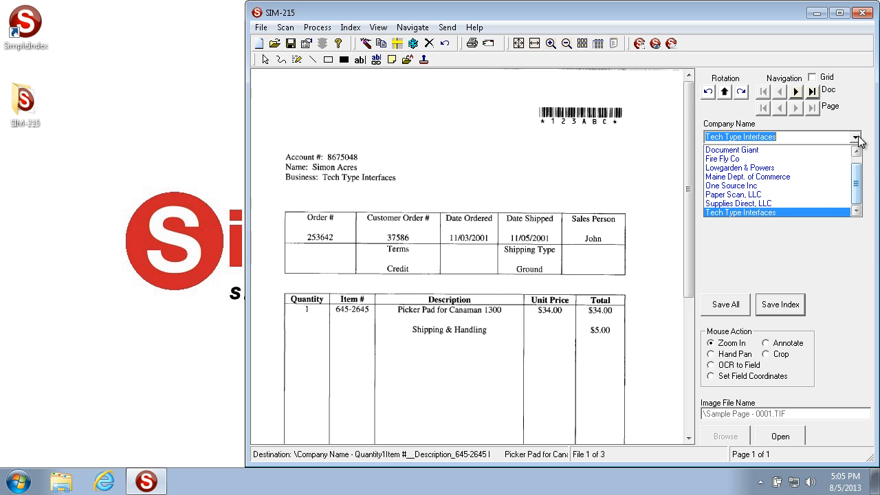
left_click(856, 137)
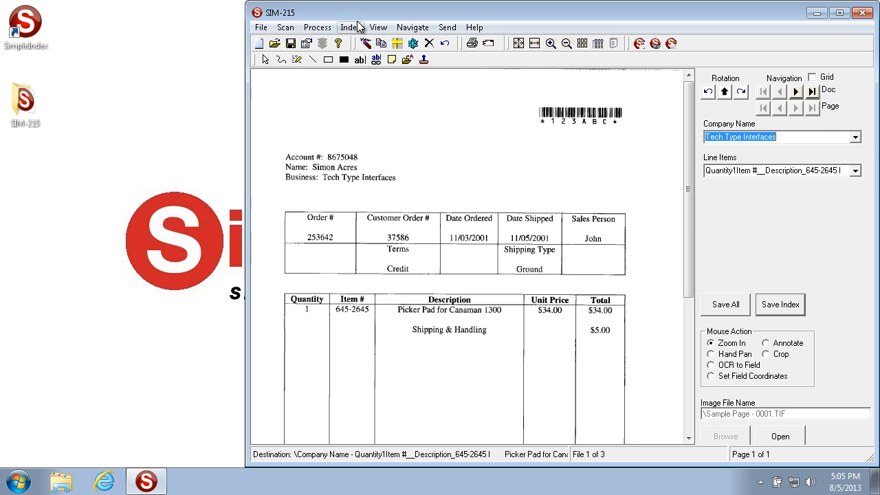
left_click(354, 28)
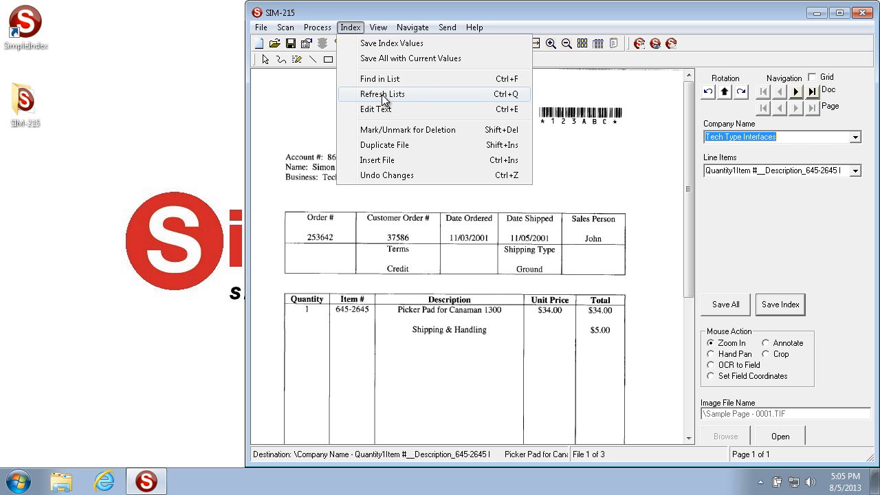
left_click(814, 127)
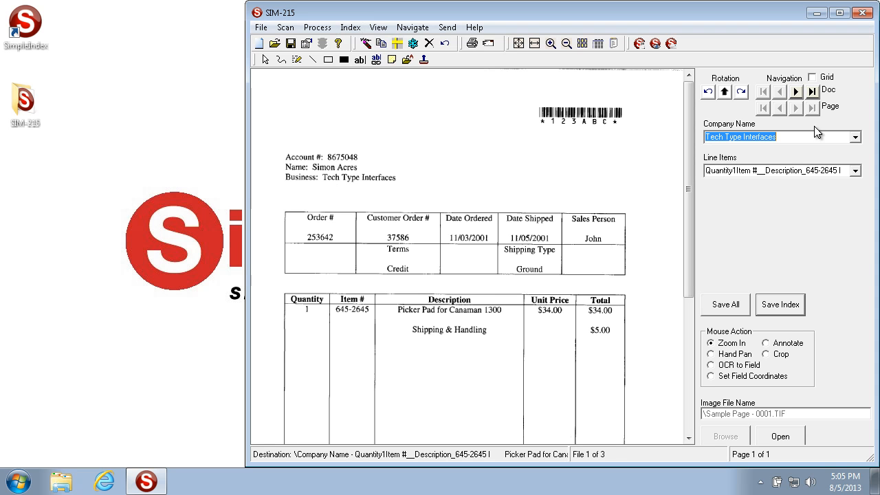
left_click(352, 29)
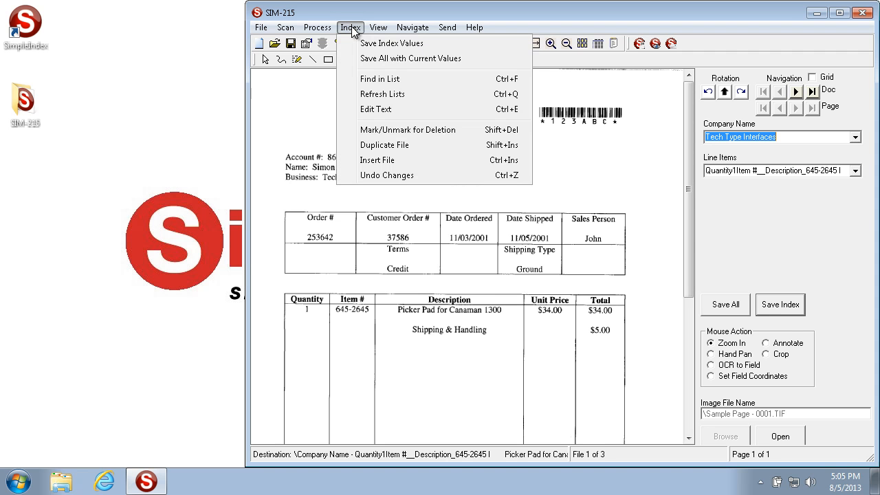
left_click(855, 137)
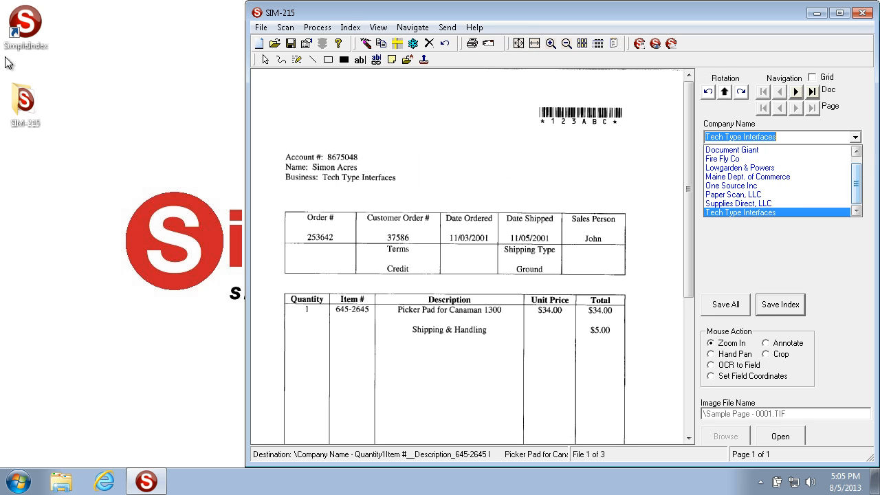
Open the Companies text file in the SIM-215 List folder, add the line "Change to List" at the end, and save it.
double_click(21, 110)
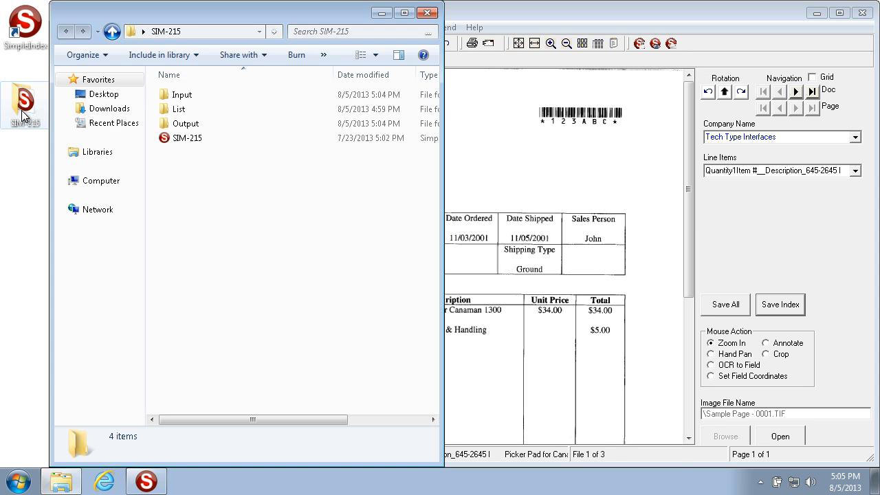
double_click(189, 111)
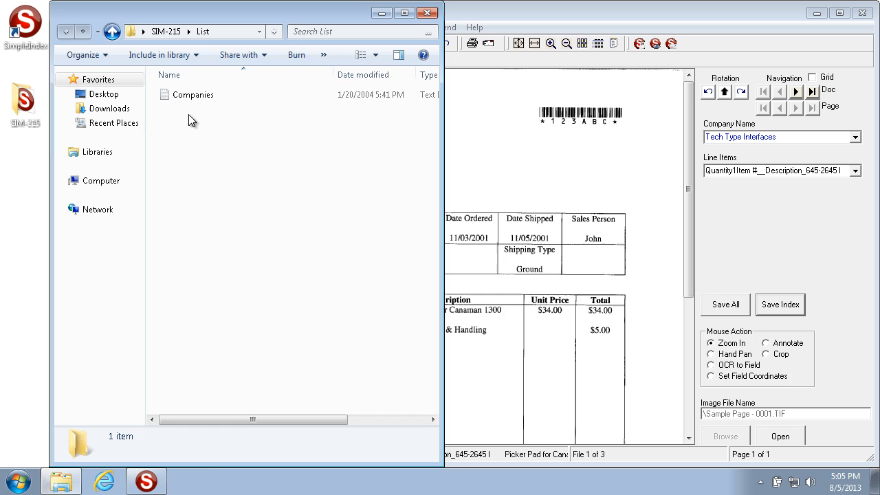
double_click(222, 95)
type("Change to List")
left_click(804, 86)
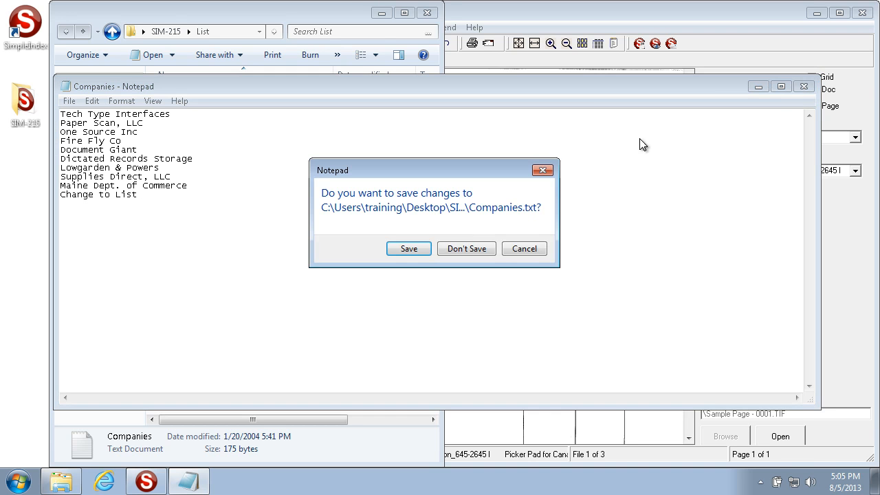
left_click(396, 249)
Return to the SIM-215 job window and check the Company Name list for the added entry.
left_click(720, 256)
left_click(855, 137)
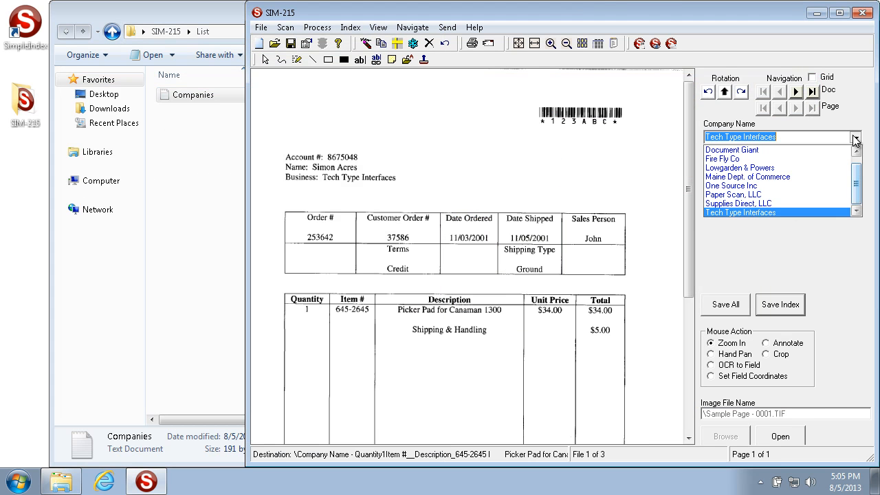
scroll(791, 168, "up", 1)
scroll(794, 166, "down", 1)
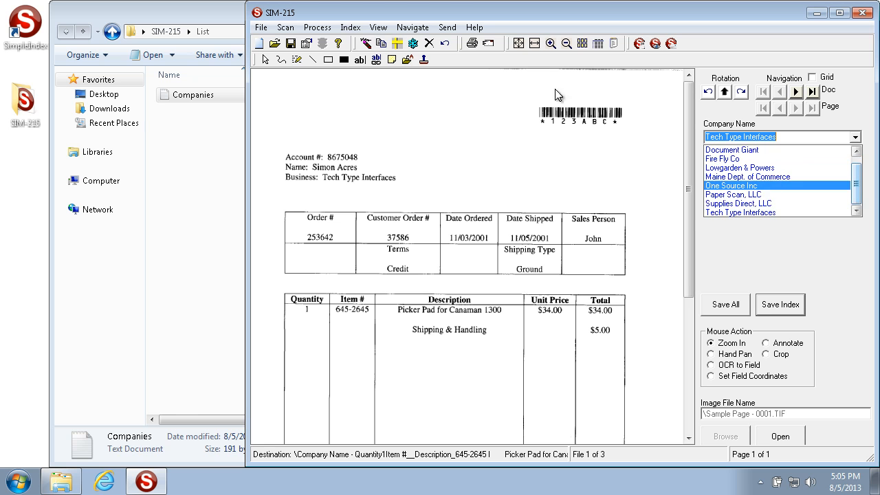
Refresh the lists and choose "Change to List" as the Company Name.
left_click(352, 31)
left_click(351, 27)
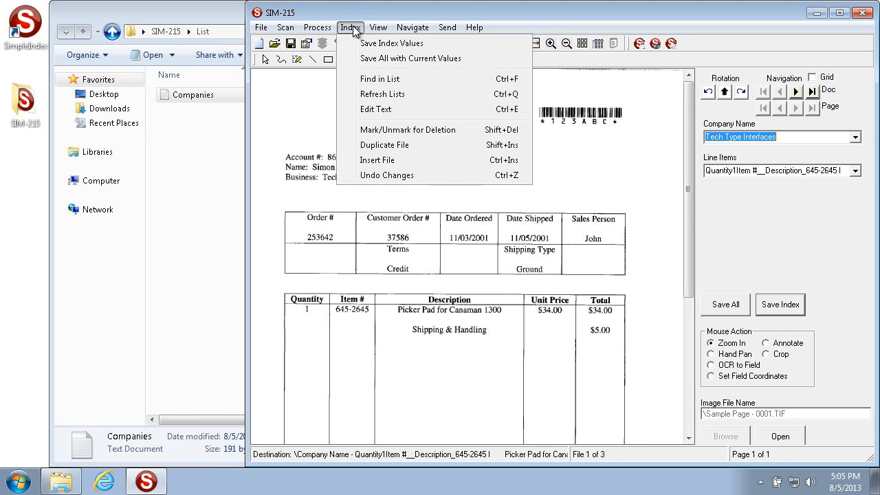
left_click(377, 95)
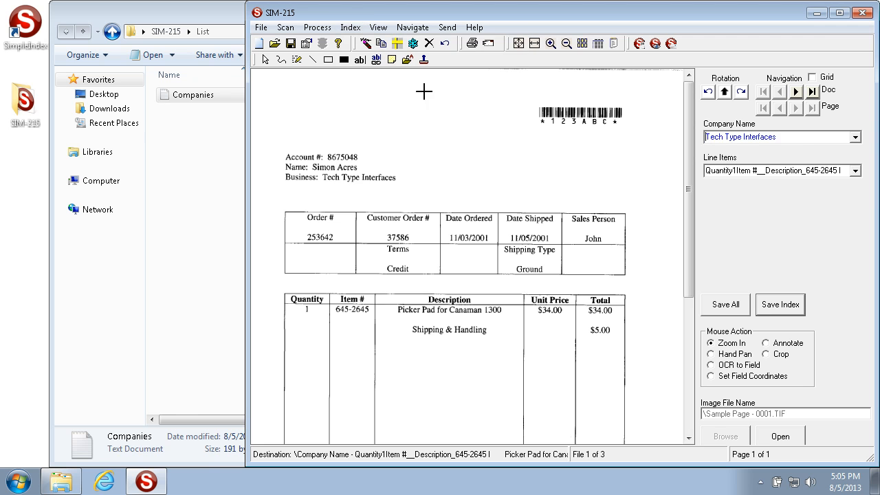
left_click(855, 137)
scroll(786, 170, "up", 1)
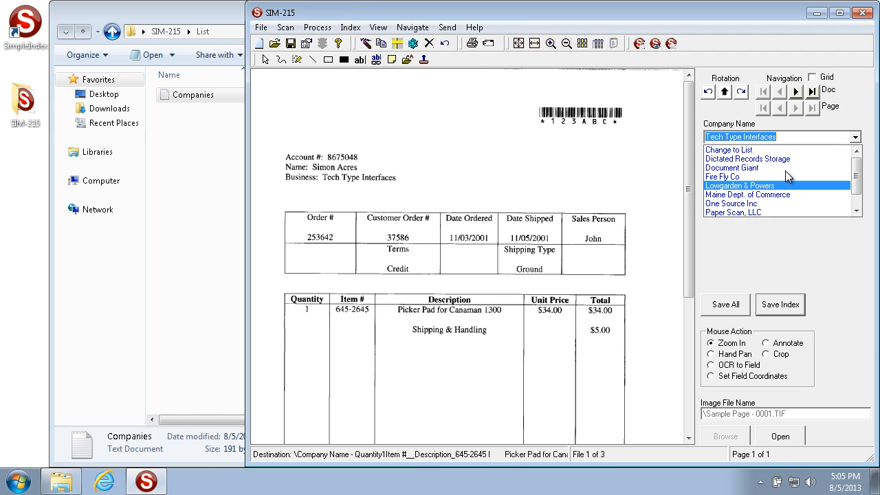
left_click(749, 151)
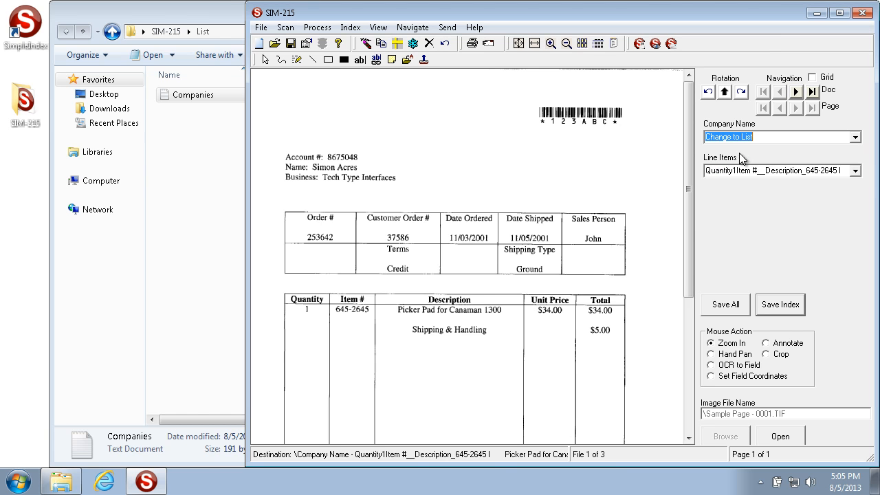
left_click(351, 27)
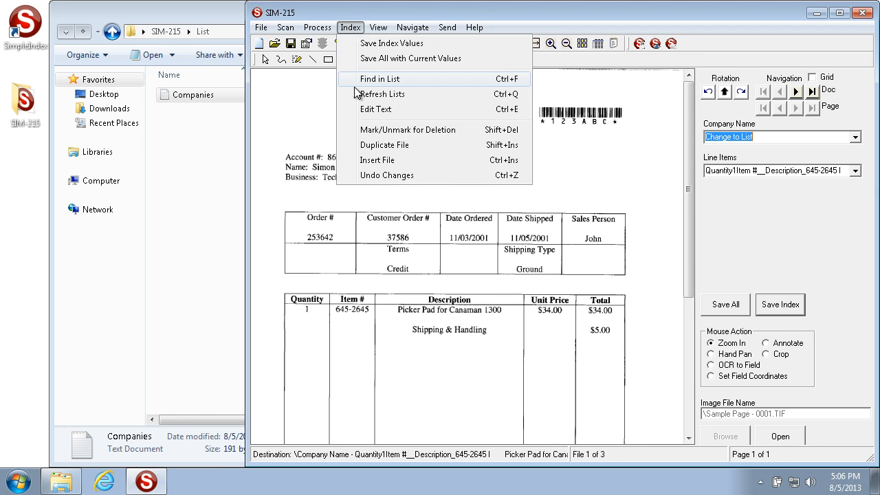
left_click(382, 94)
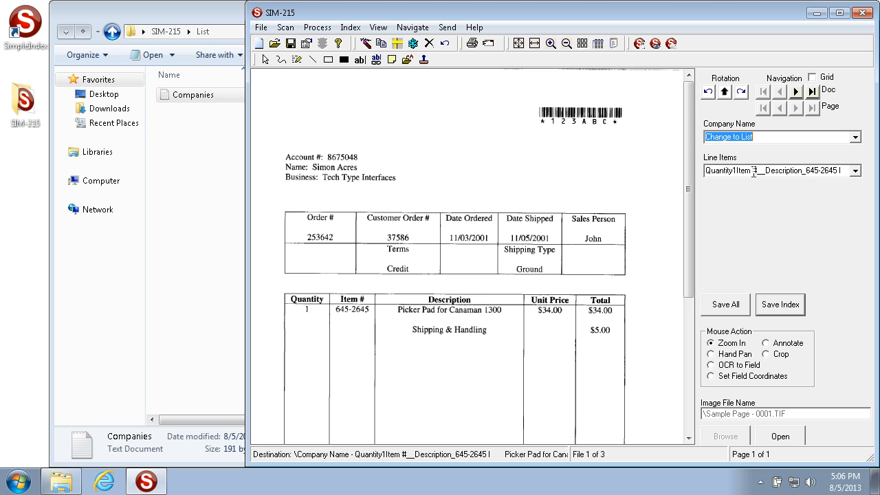
Open the Line Items value with Edit Text, apply Format to it, and accept the text.
left_click(712, 171)
left_click_drag(775, 171, 653, 162)
left_click(722, 172)
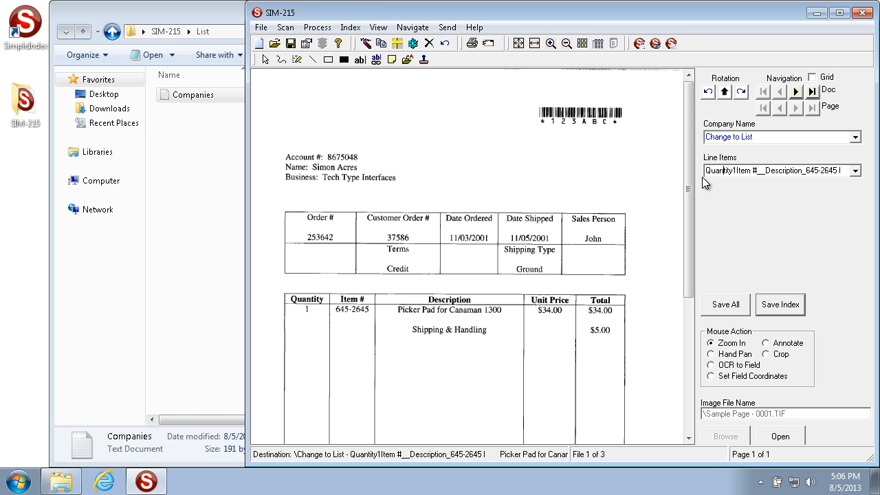
left_click(351, 27)
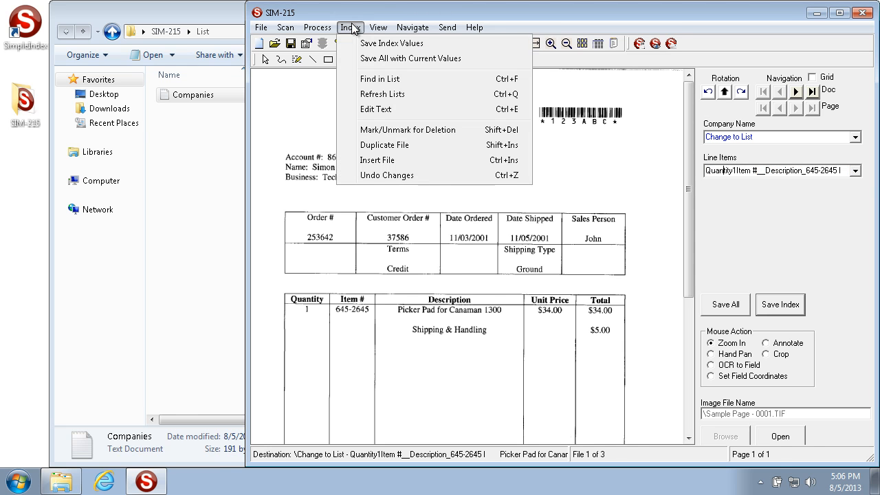
left_click(408, 109)
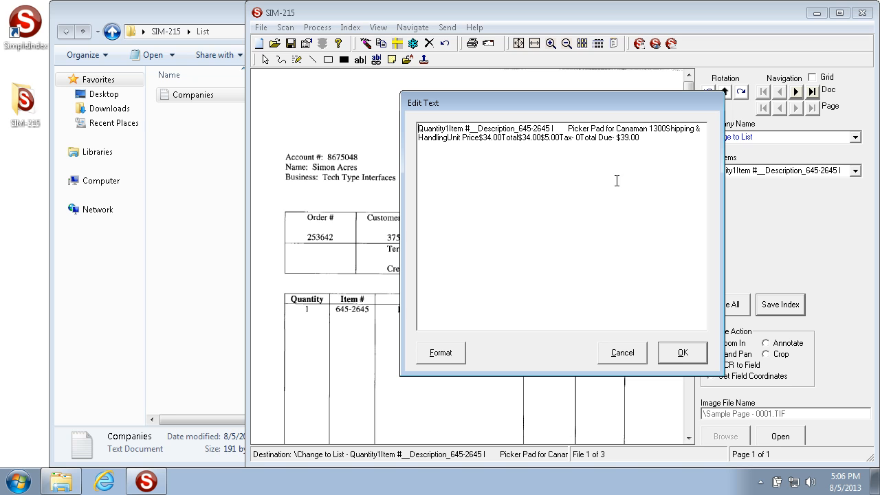
left_click(439, 359)
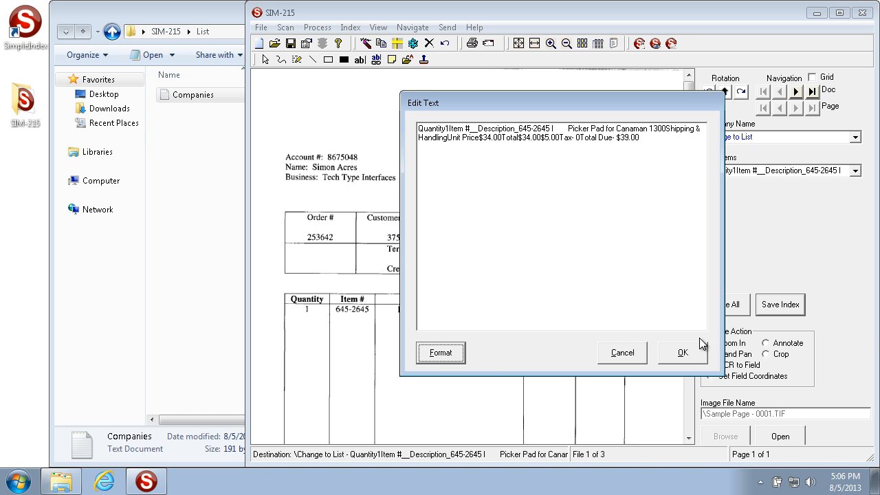
left_click(683, 354)
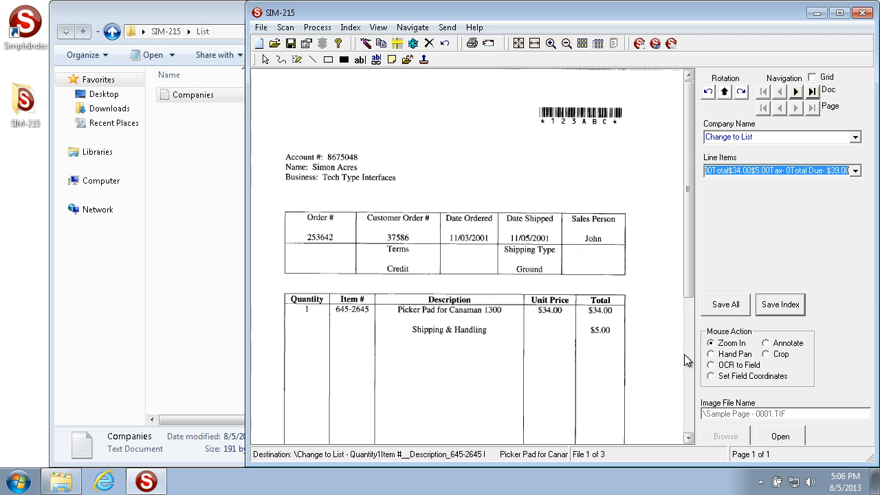
Use Edit Text to delete the word "Quantity" from the start of the Line Items value, and check the field's beginning.
left_click_drag(829, 169, 402, 149)
left_click(350, 27)
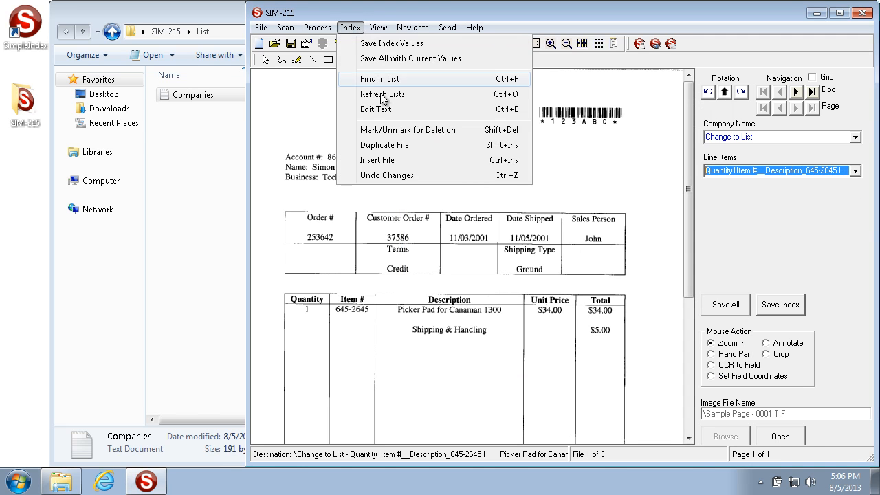
left_click(379, 109)
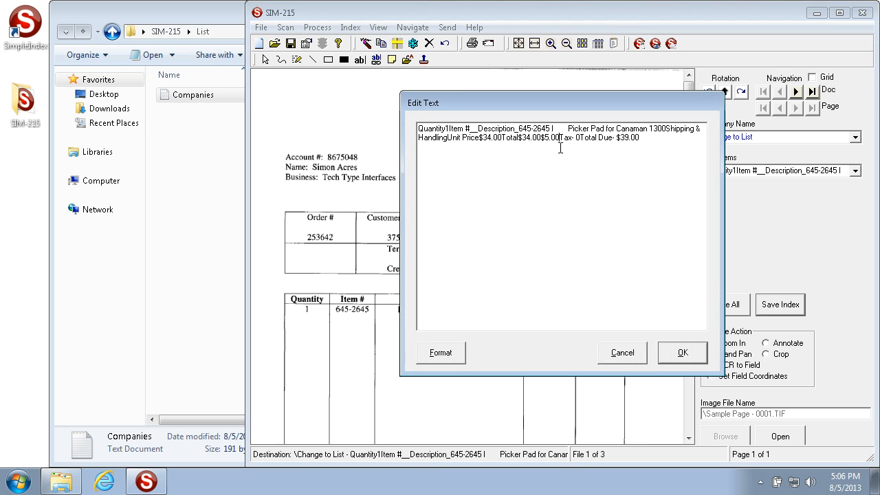
left_click_drag(418, 128, 446, 131)
key("Delete")
left_click(665, 350)
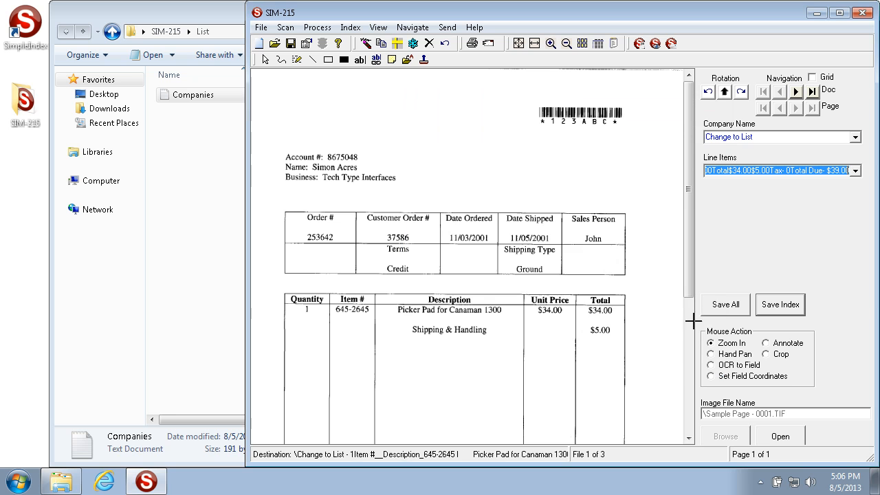
left_click_drag(739, 173, 575, 163)
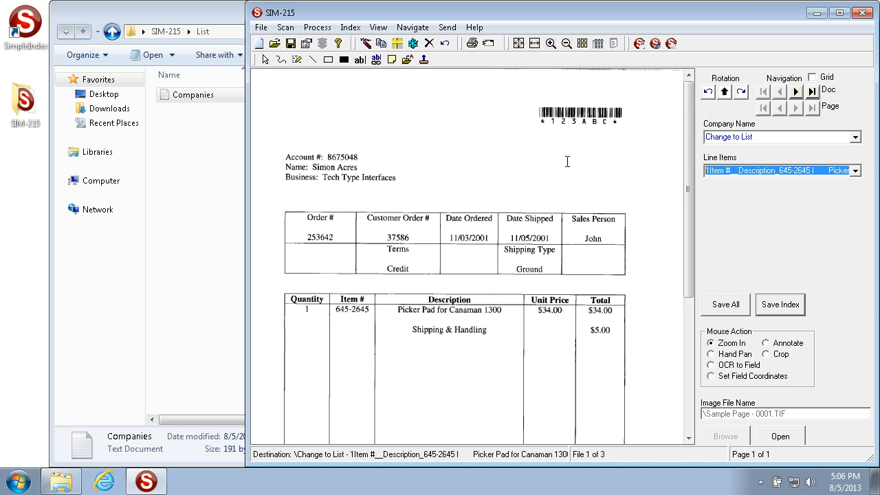
left_click(707, 169)
left_click(735, 173, "shift")
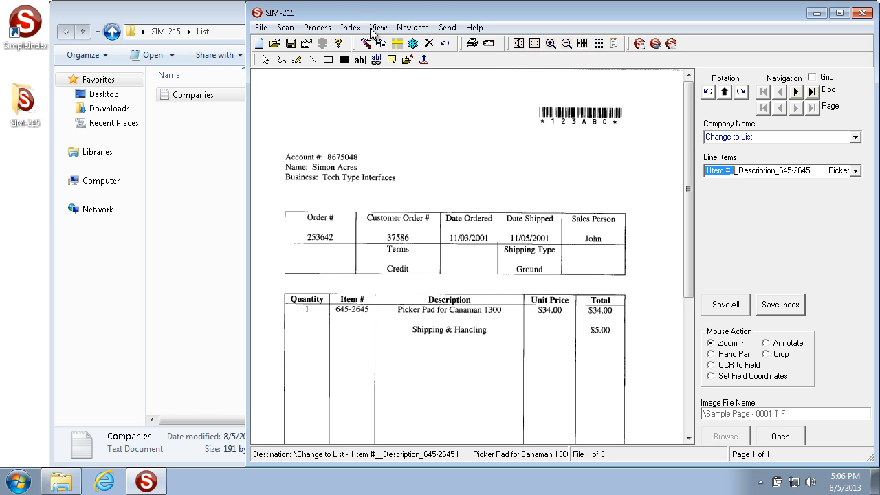
Mark the current document for deletion and remove the mark again.
left_click(350, 28)
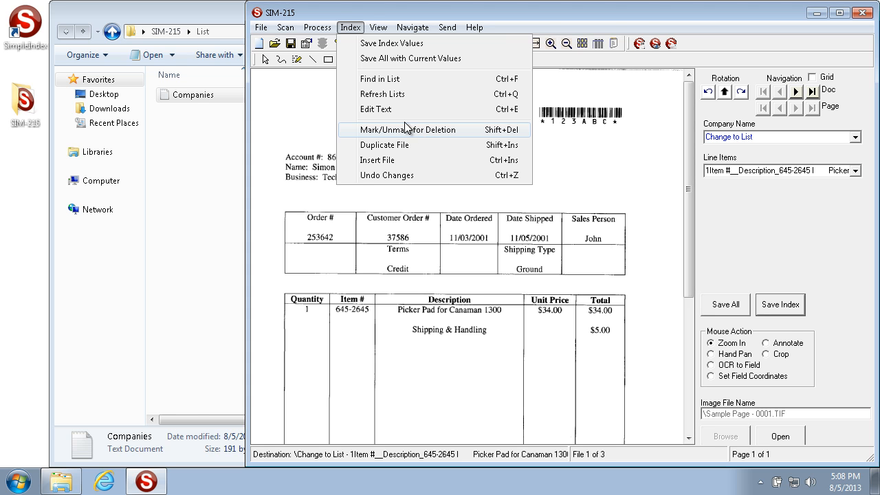
left_click(410, 130)
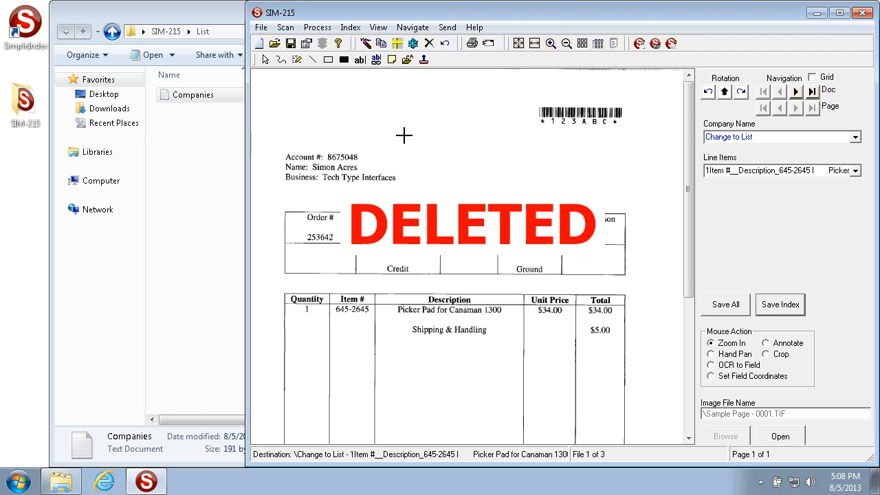
left_click(349, 31)
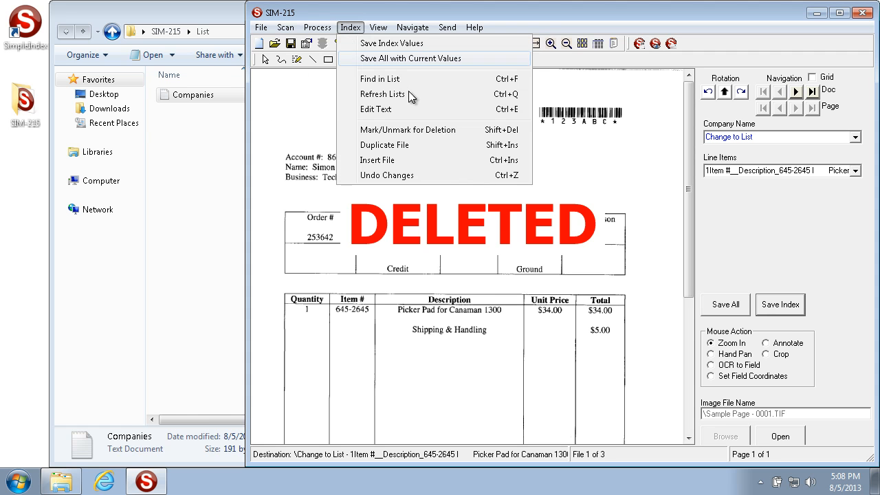
left_click(406, 134)
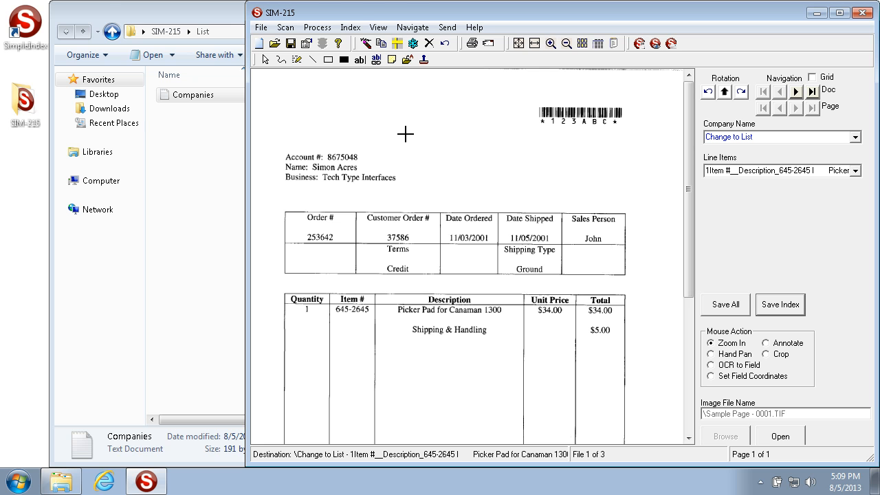
Mark the first document for deletion and save its index.
left_click(350, 29)
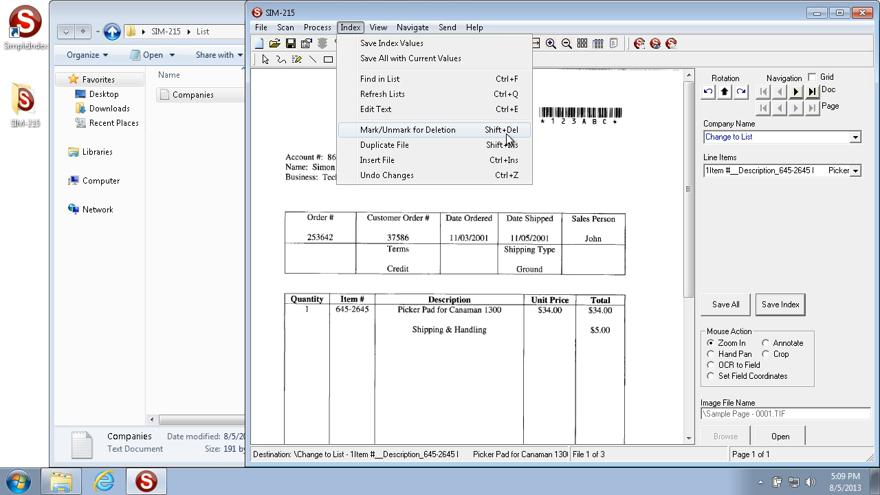
left_click(580, 137)
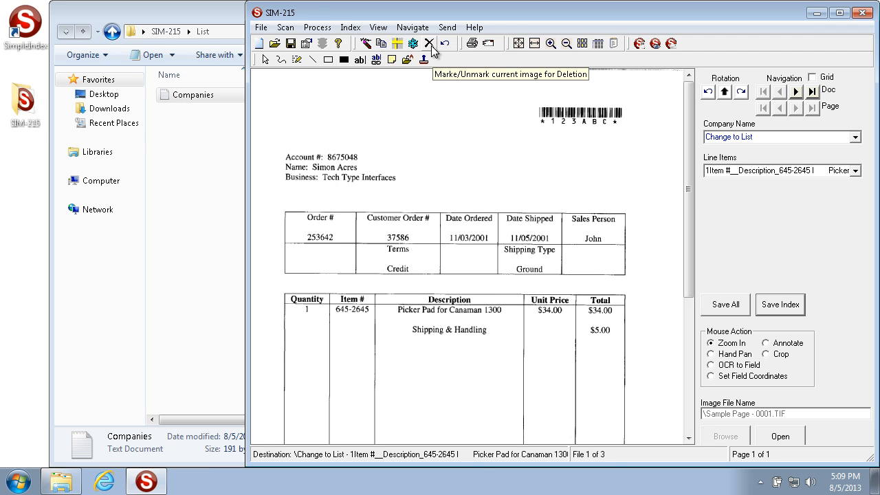
left_click(429, 44)
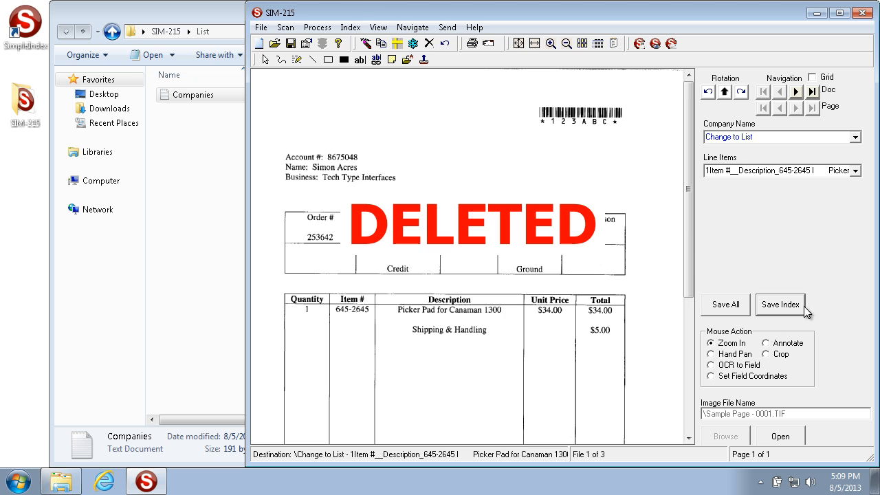
left_click(800, 304)
Duplicate the Sample Page - 0002 file and save the copy's index with Dictated Records Storage as the Company Name.
left_click(351, 28)
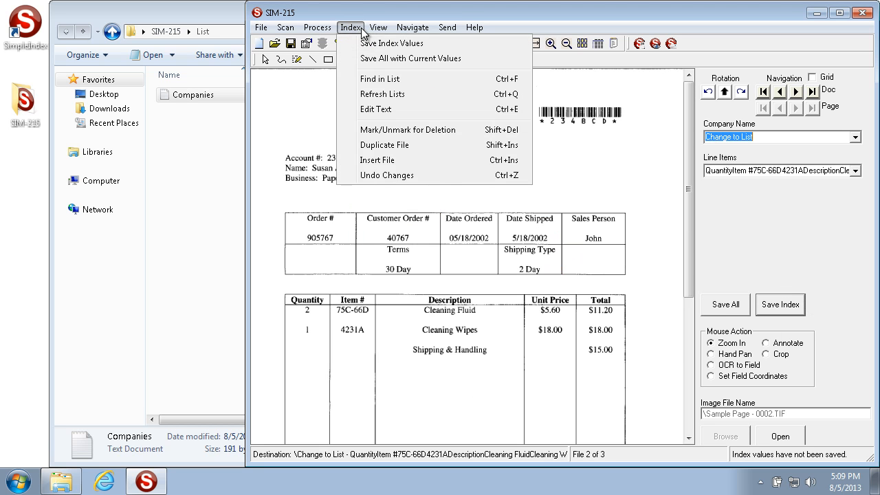
left_click(411, 145)
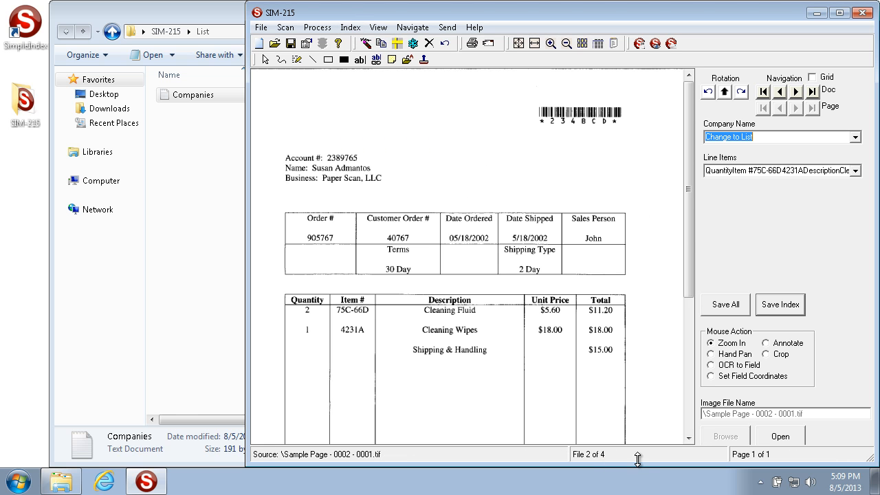
left_click(855, 137)
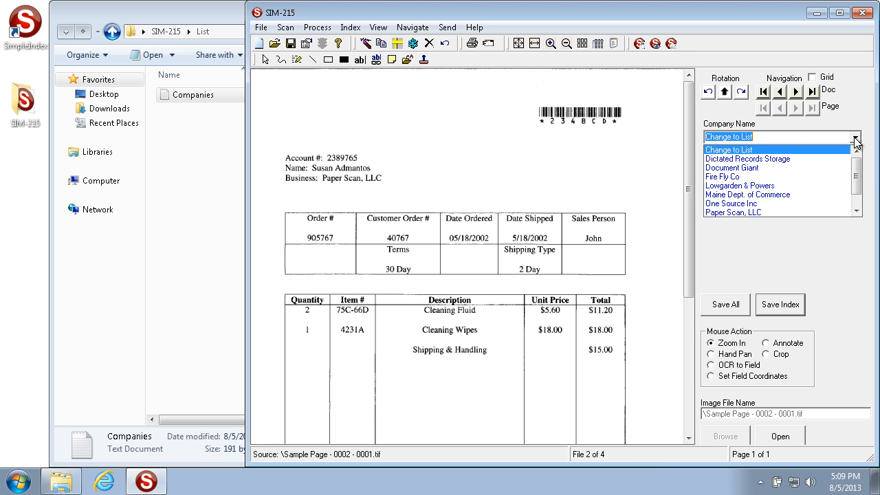
left_click(783, 158)
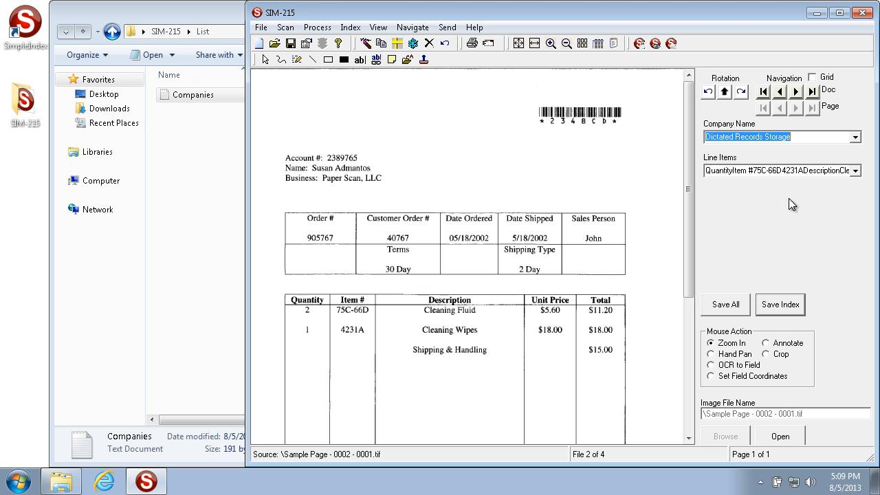
left_click(782, 302)
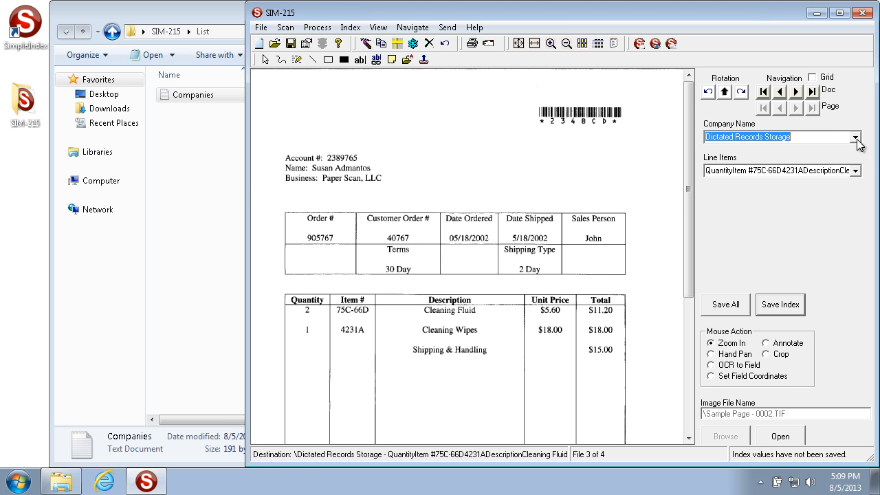
Save the original Sample Page - 0002 document with One Source Inc as the Company Name, and go back to it.
left_click(855, 137)
left_click(781, 195)
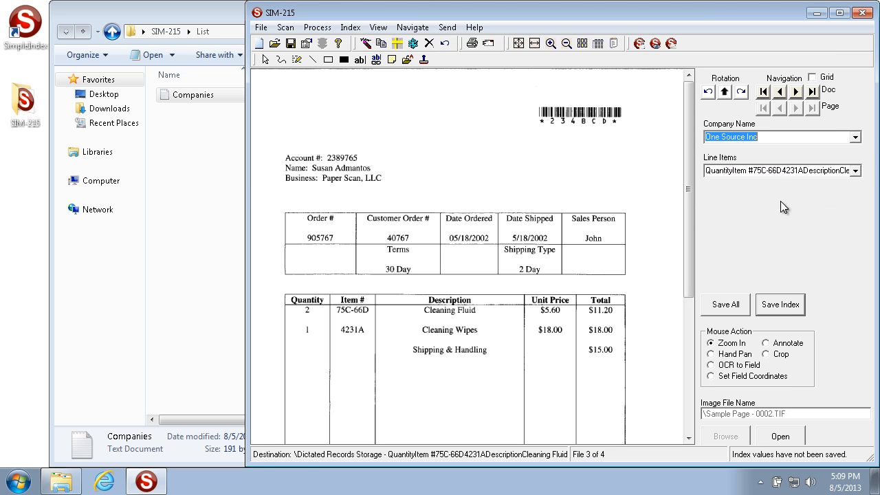
left_click(780, 304)
left_click(779, 91)
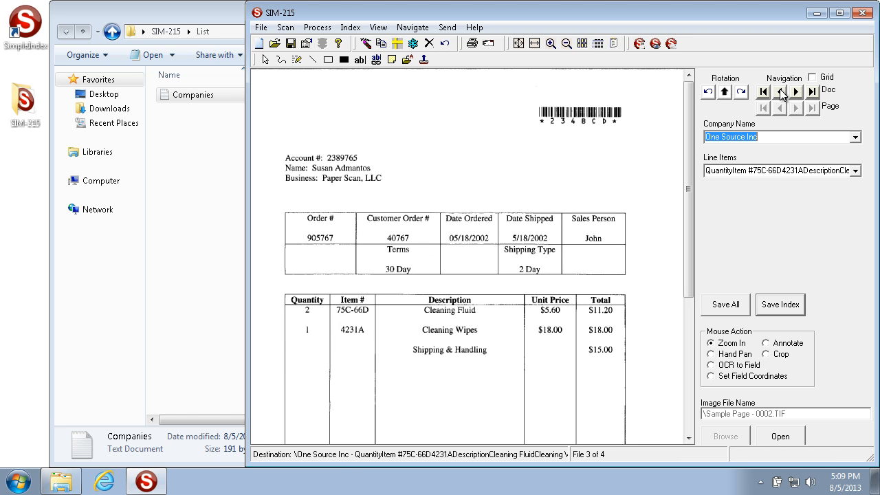
Compare the Sample Page - 0002 original with its duplicate, ending on the duplicate.
left_click(780, 92)
left_click(796, 91)
left_click(781, 92)
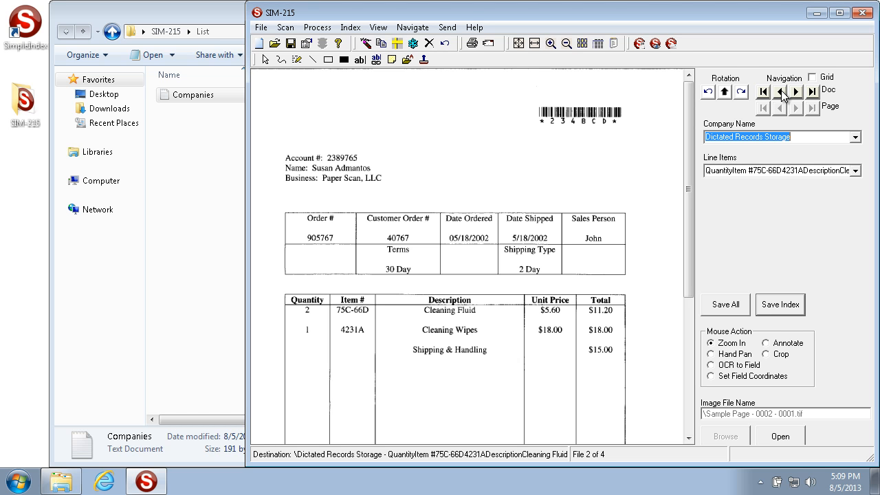
left_click(351, 28)
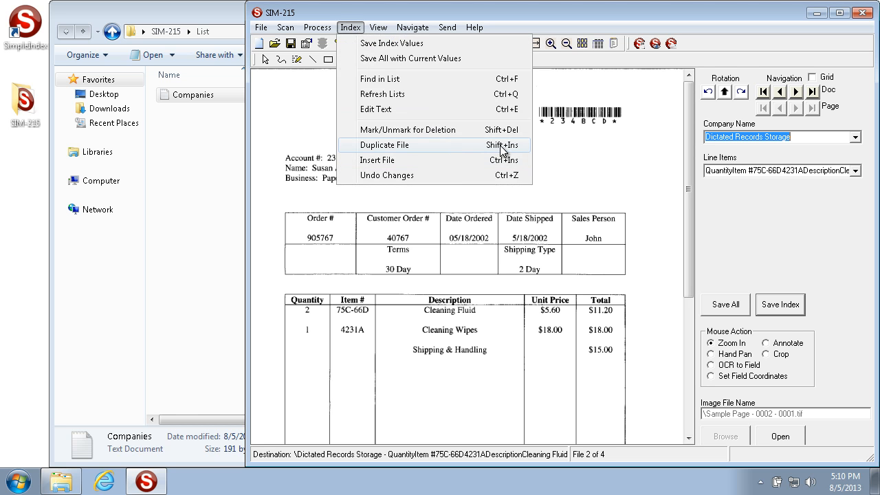
left_click(589, 149)
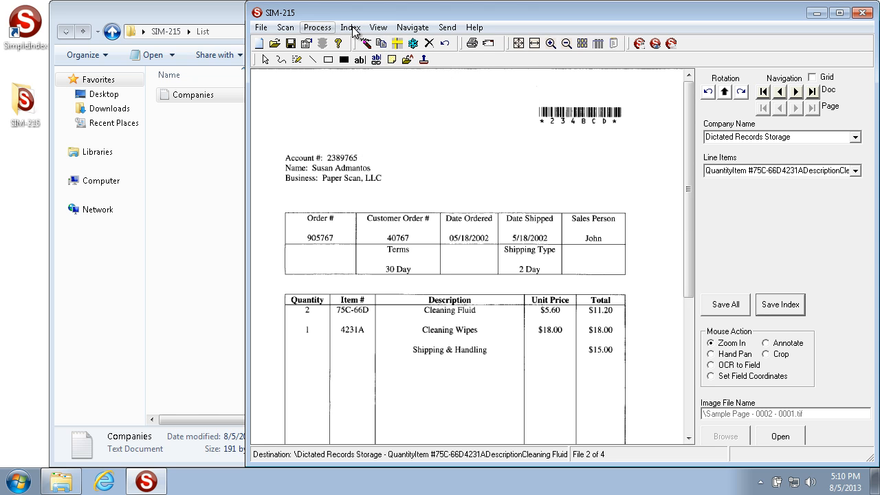
left_click(351, 28)
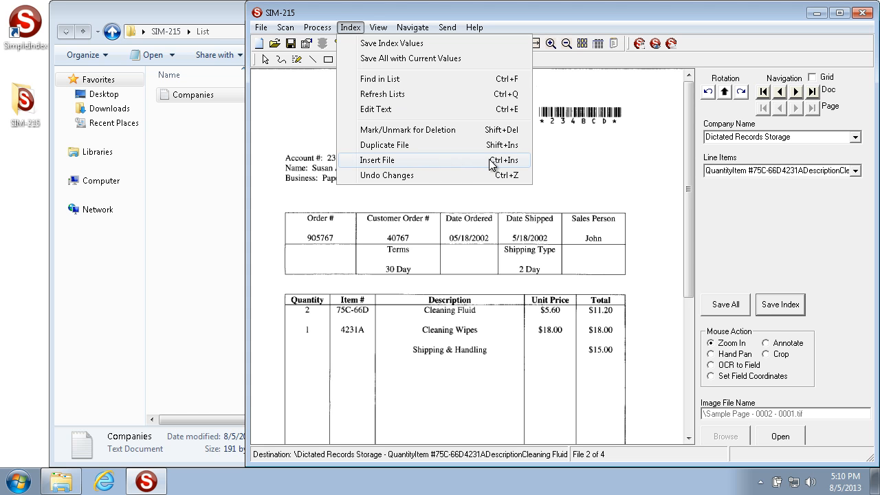
left_click(578, 176)
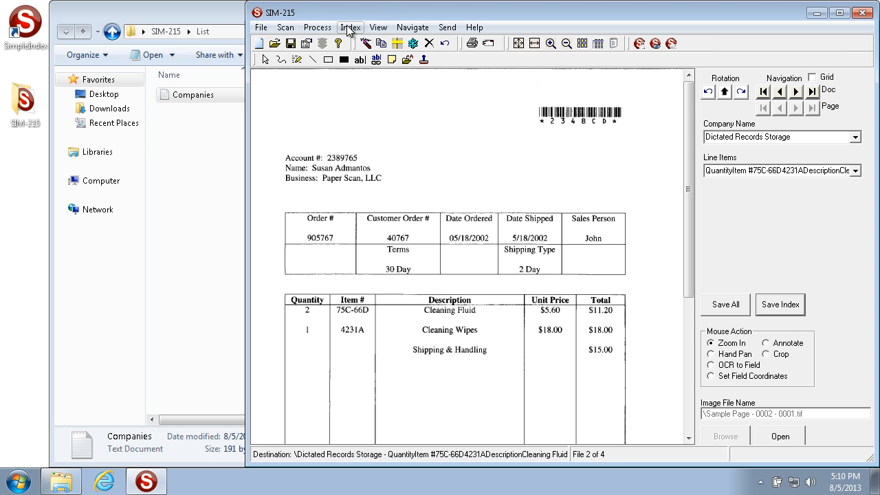
Start inserting a file at the duplicated document, with Existing File as the input source.
left_click(348, 29)
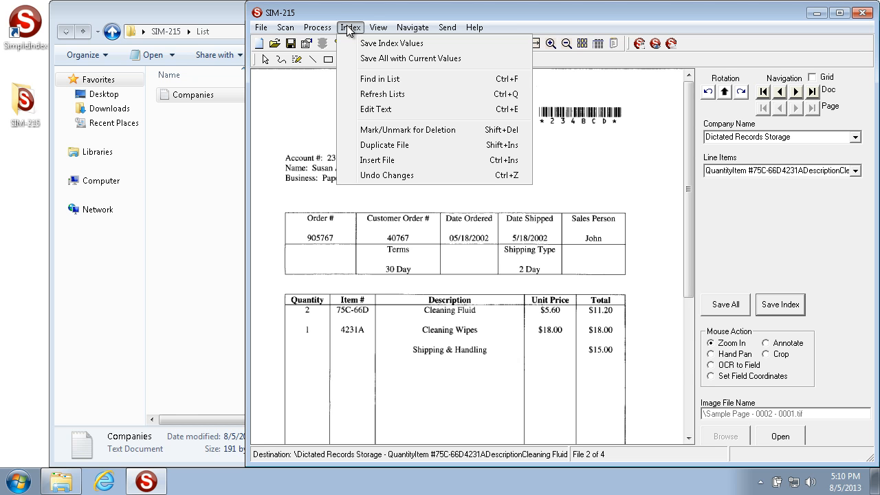
left_click(413, 161)
left_click_drag(563, 178, 596, 235)
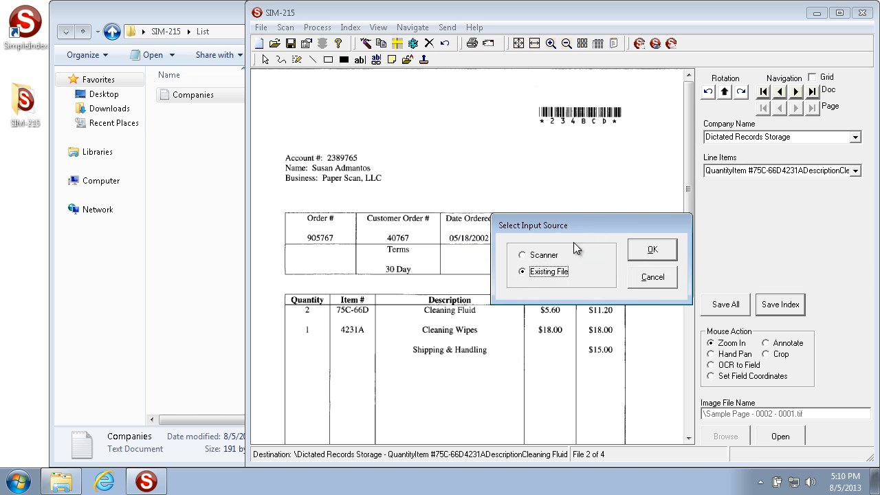
left_click(540, 258)
left_click_drag(571, 222, 539, 155)
left_click(494, 205)
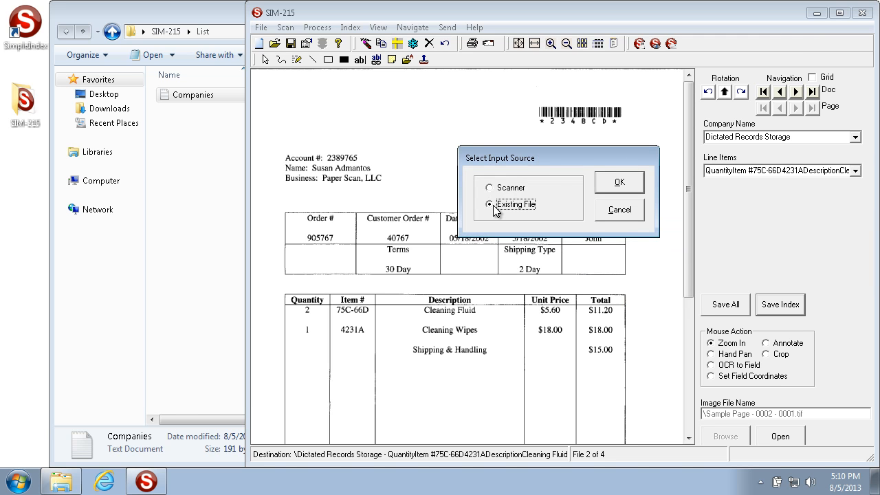
left_click(618, 183)
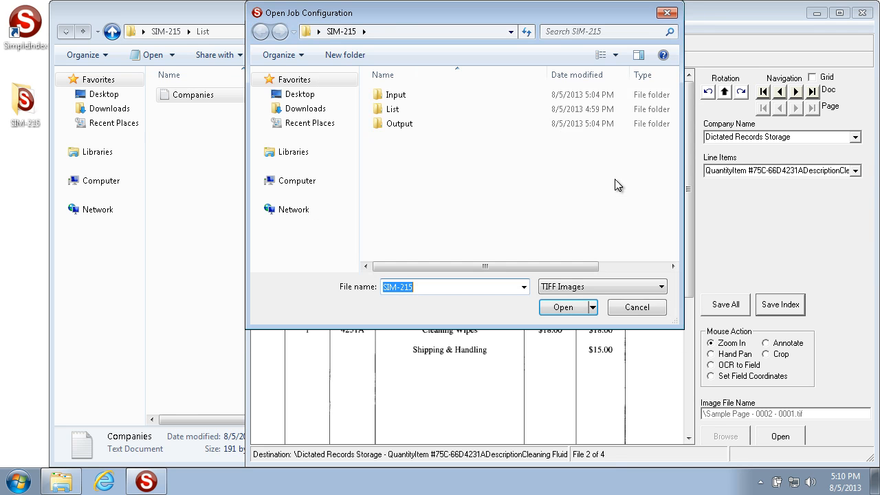
Browse to the Input folder of SIM-215 and list its TIFF Images.
double_click(385, 113)
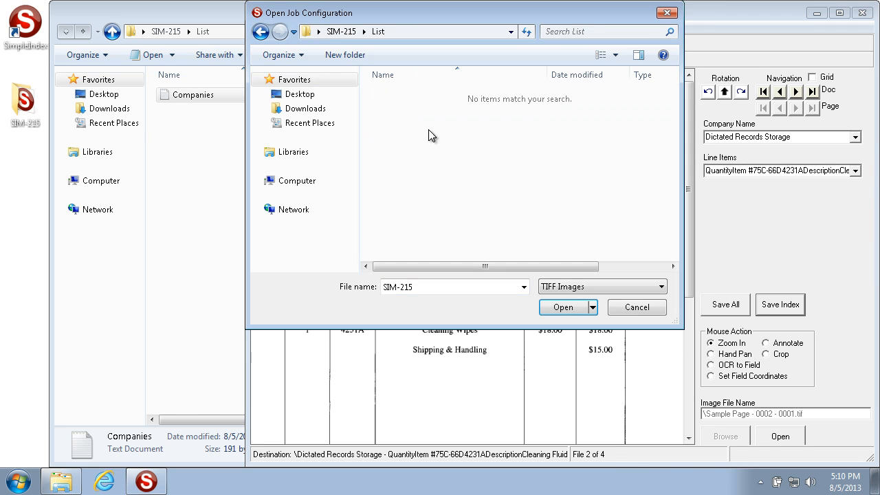
left_click(602, 287)
left_click(603, 321)
left_click(319, 32)
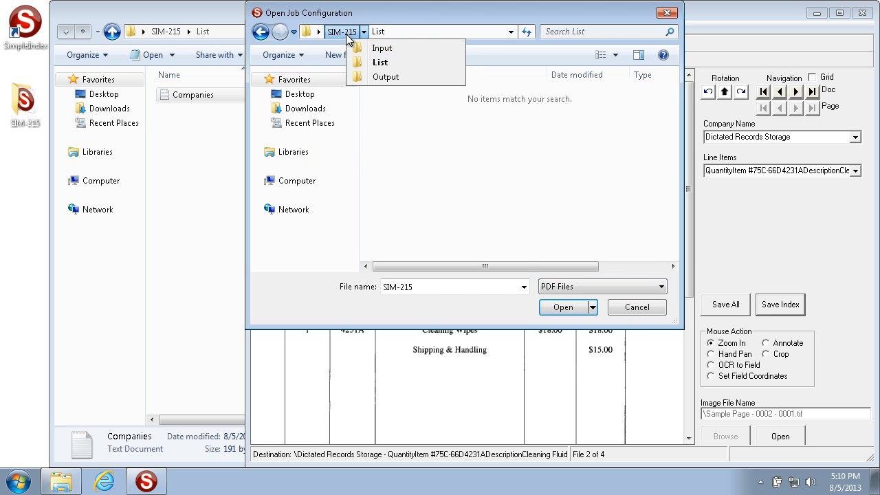
left_click(344, 32)
double_click(392, 97)
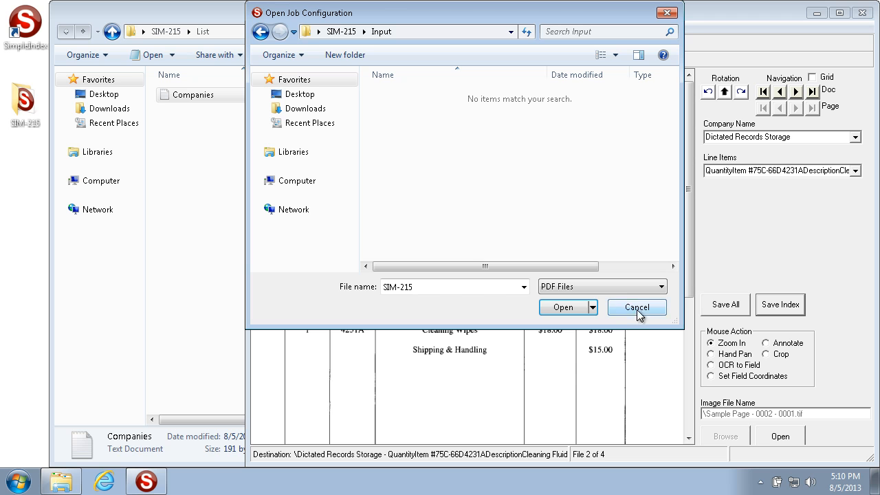
left_click(618, 286)
left_click(592, 298)
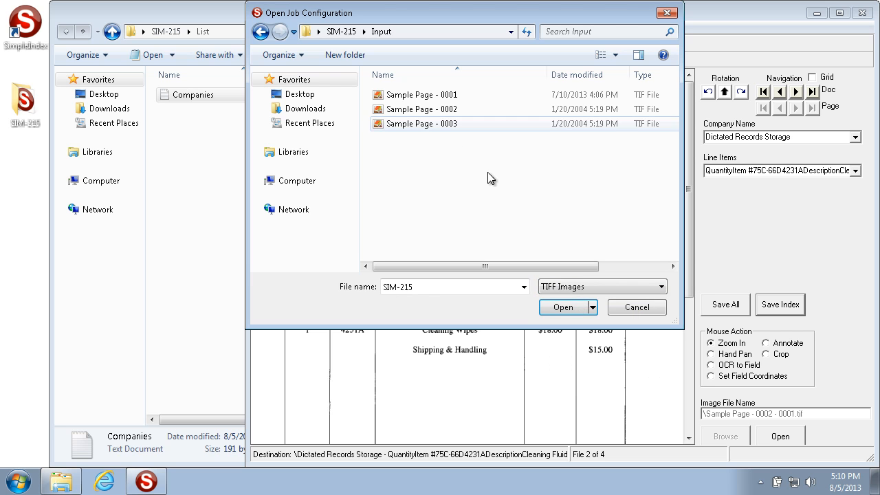
Insert the Sample Page - 0001 file into the batch.
left_click(446, 95)
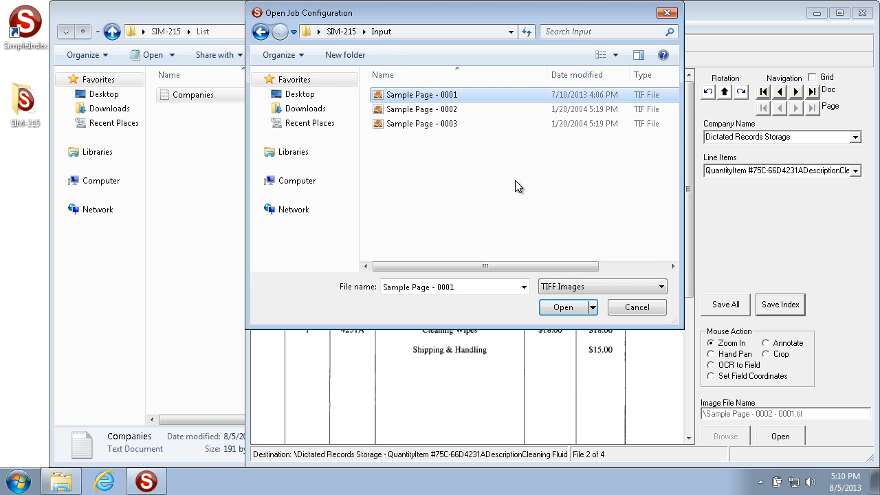
left_click(427, 109)
left_click(426, 97)
left_click(420, 108)
left_click(421, 96)
left_click(550, 308)
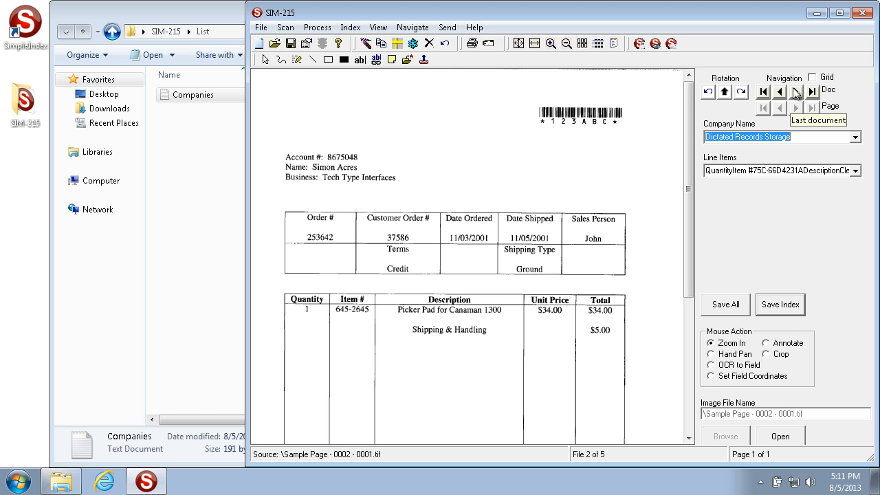
Set the Company Name of the last document, Sample Page - 0003, to Fire Fly Co and undo its unsaved index changes.
left_click(349, 29)
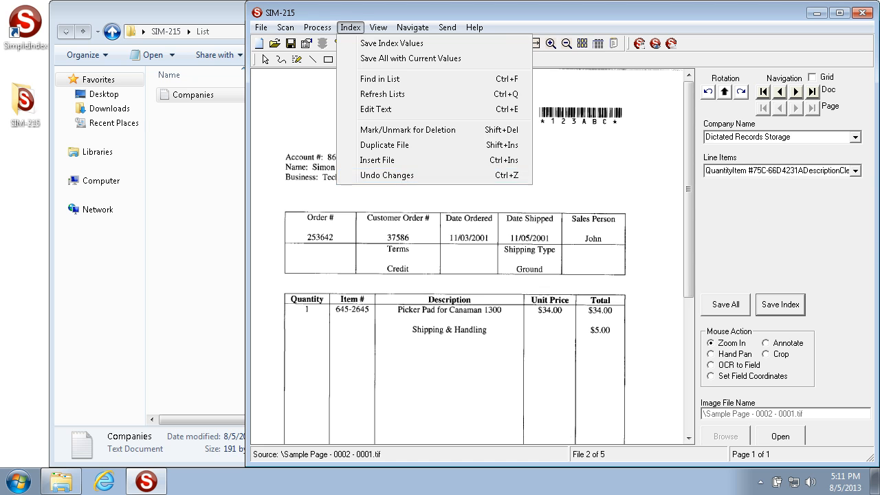
left_click(398, 175)
left_click(797, 92)
left_click(796, 92)
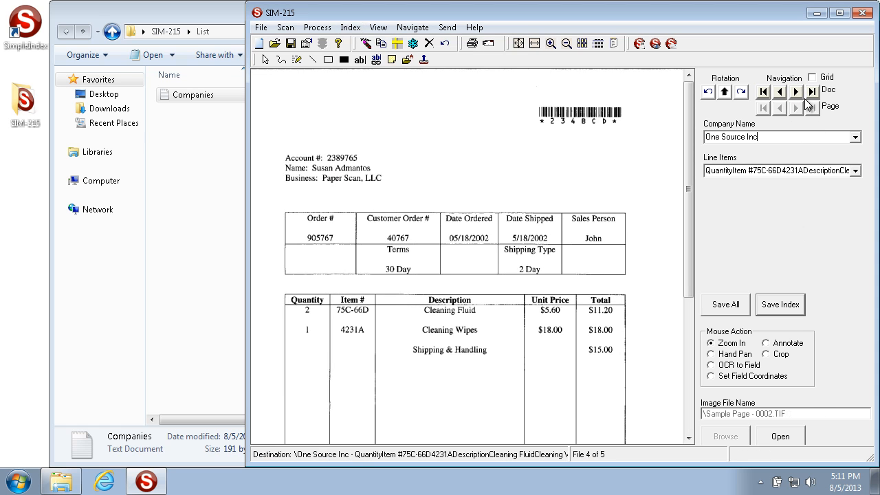
left_click(797, 92)
left_click(855, 137)
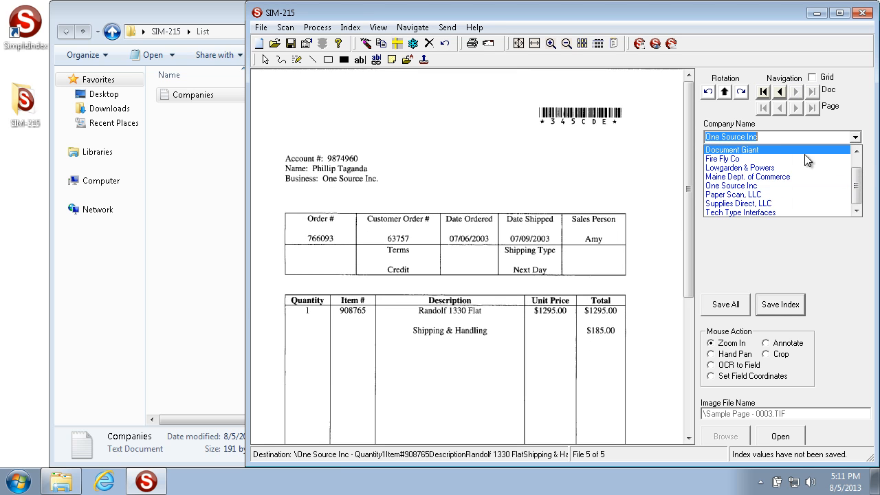
left_click(778, 162)
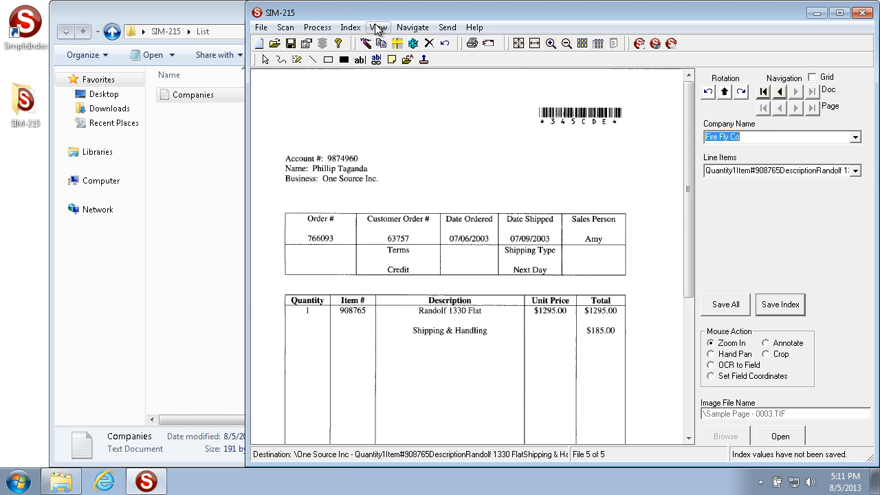
left_click(352, 28)
left_click(389, 176)
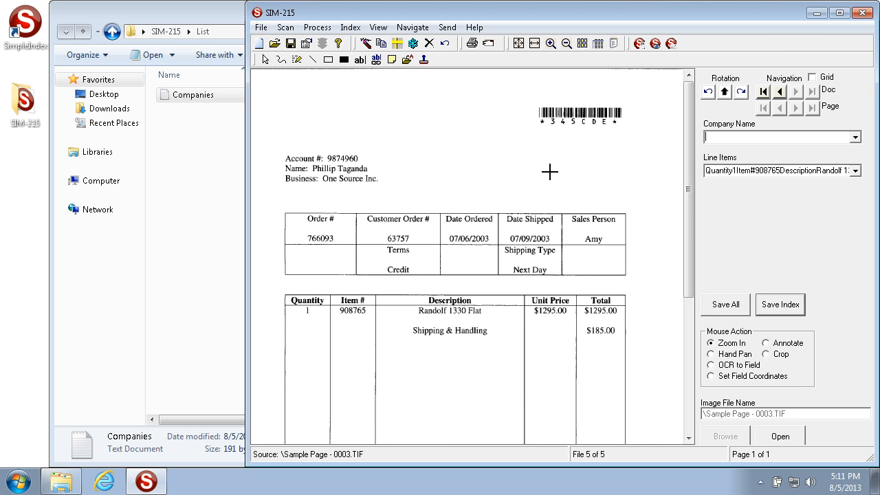
left_click(347, 29)
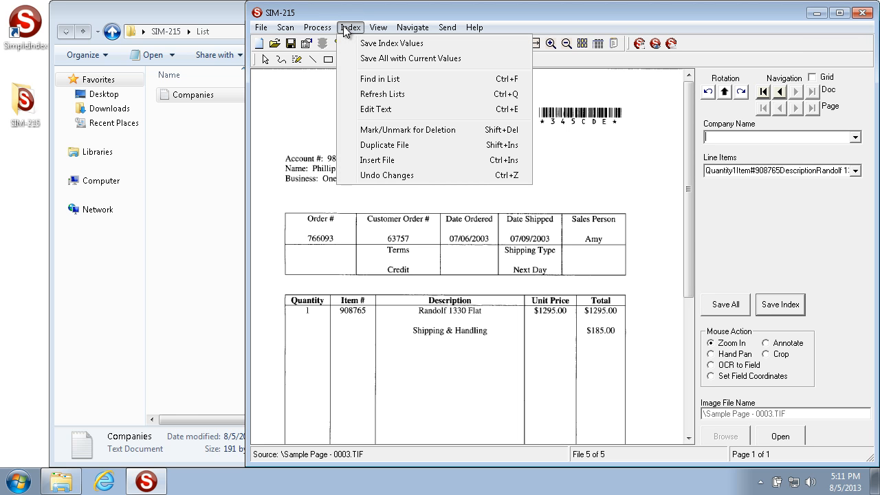
left_click(301, 198)
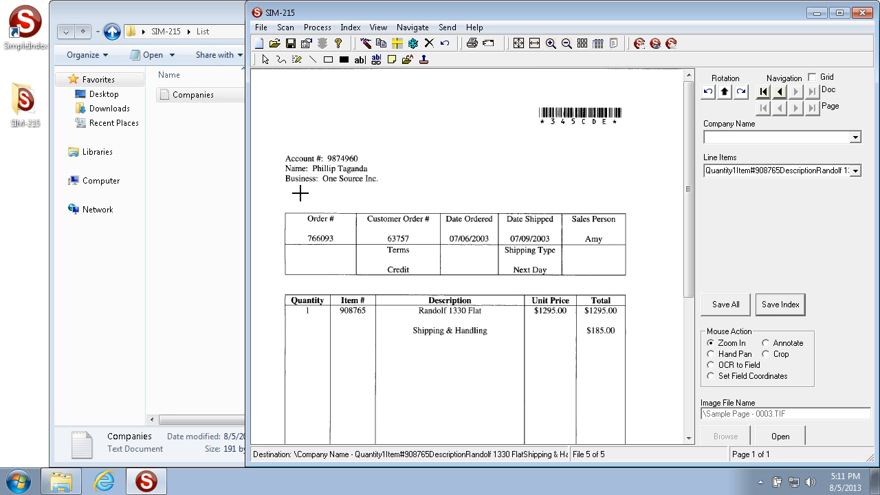